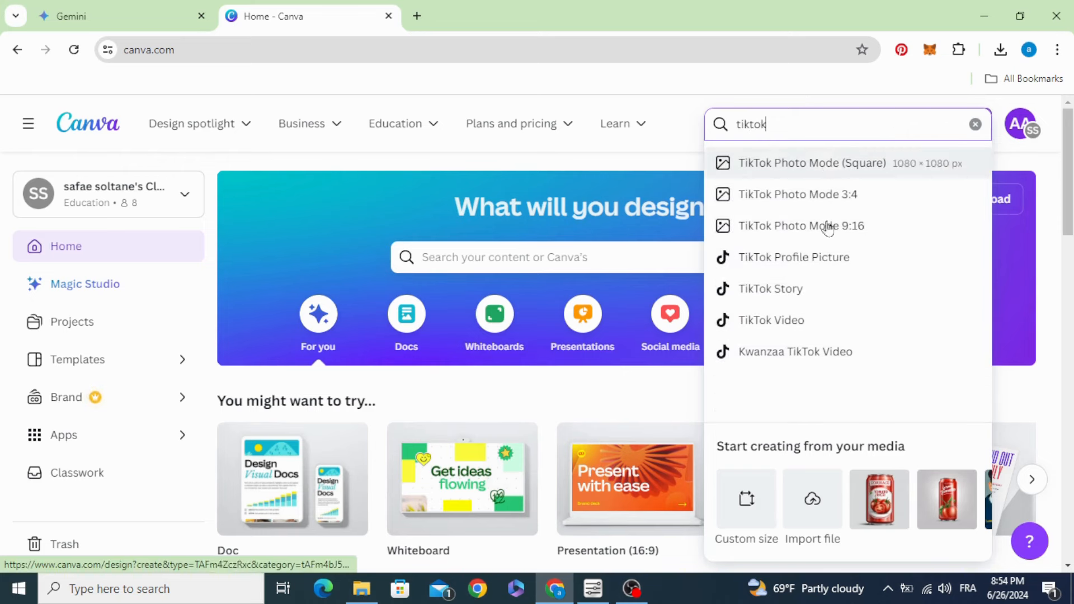
- Create a new TikTok Video design and search its templates for a quiz layout
click(766, 324)
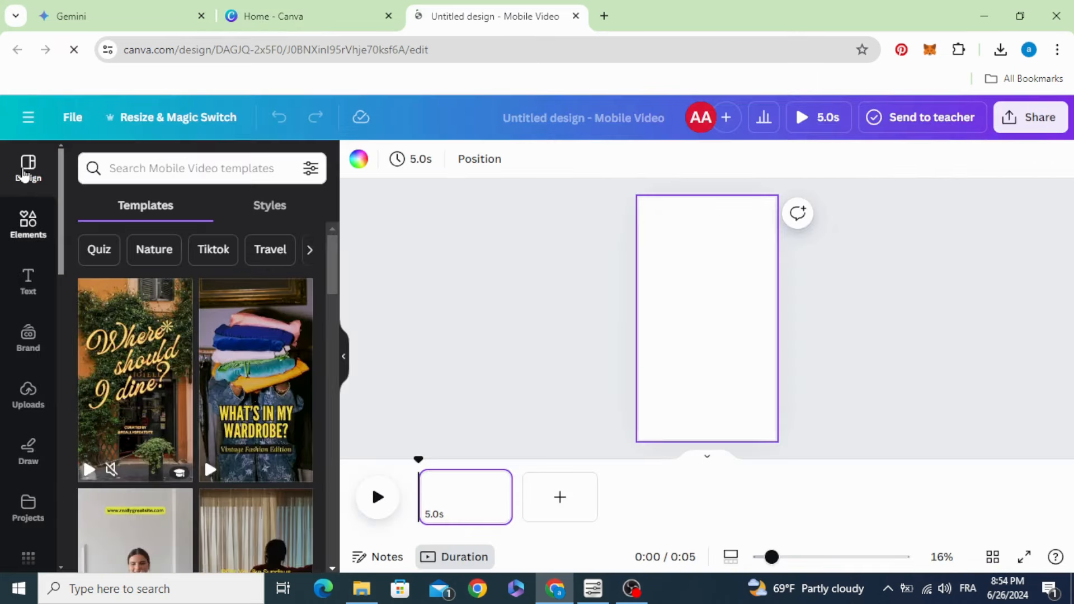
click(147, 161)
text(qu)
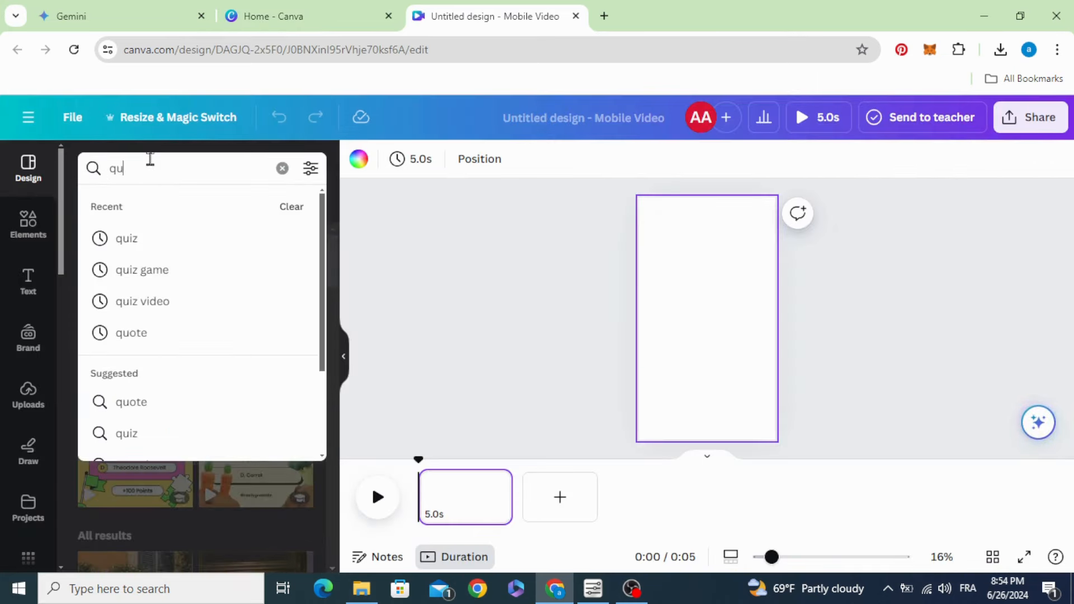
- Have Gemini generate a table of 10 English-learning quiz questions with 4 suggestions and the right answer each, and open it in Sheets
click(118, 15)
text(generate a quiz game about learning English make 10 questions and 4 suggestions for each question and the right answer, make all in a table)
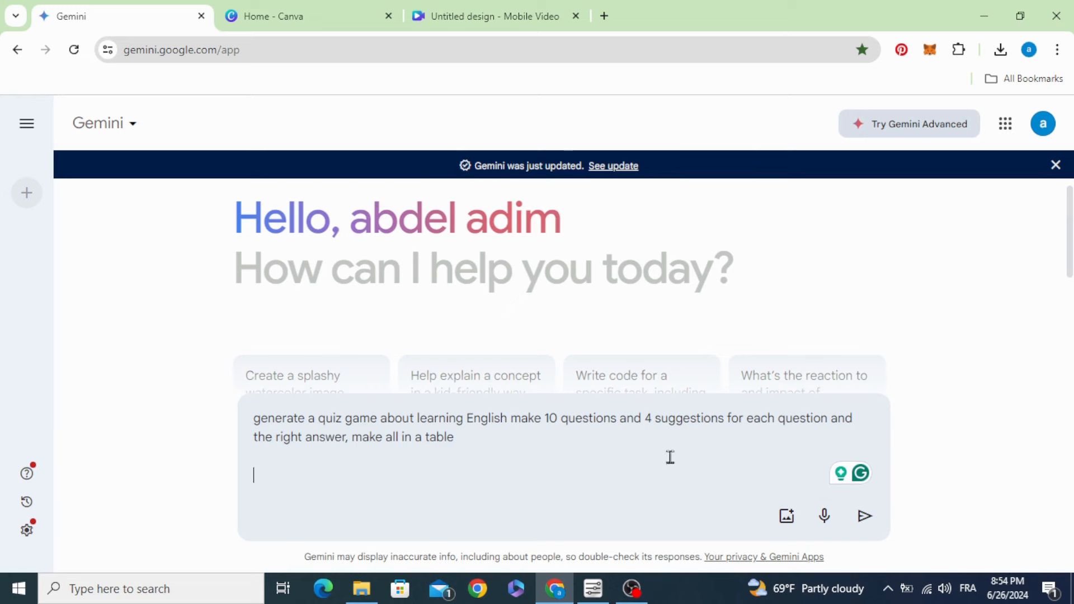
click(866, 518)
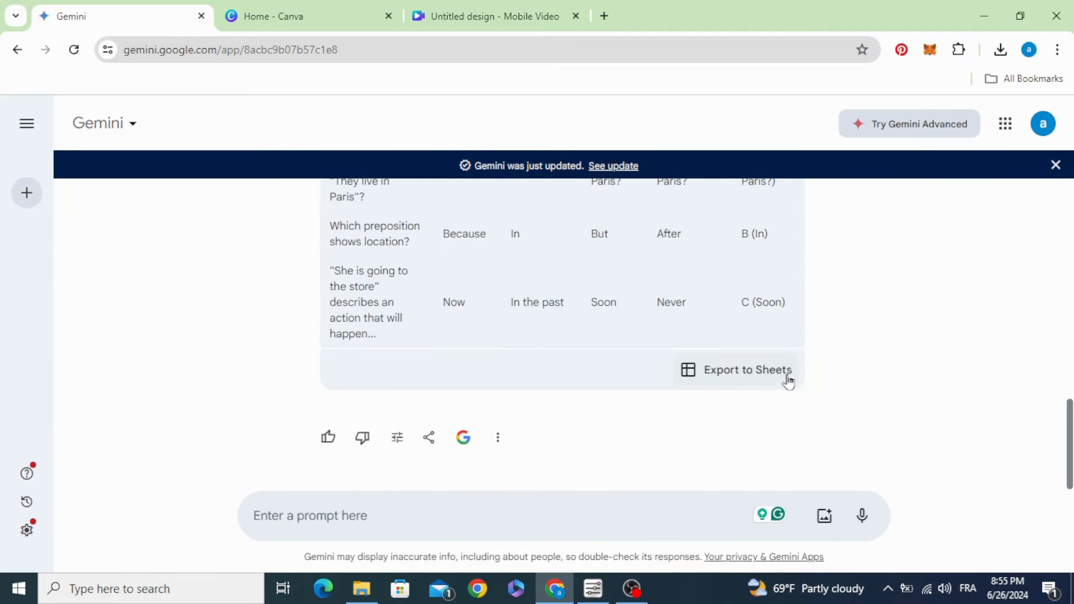
click(757, 376)
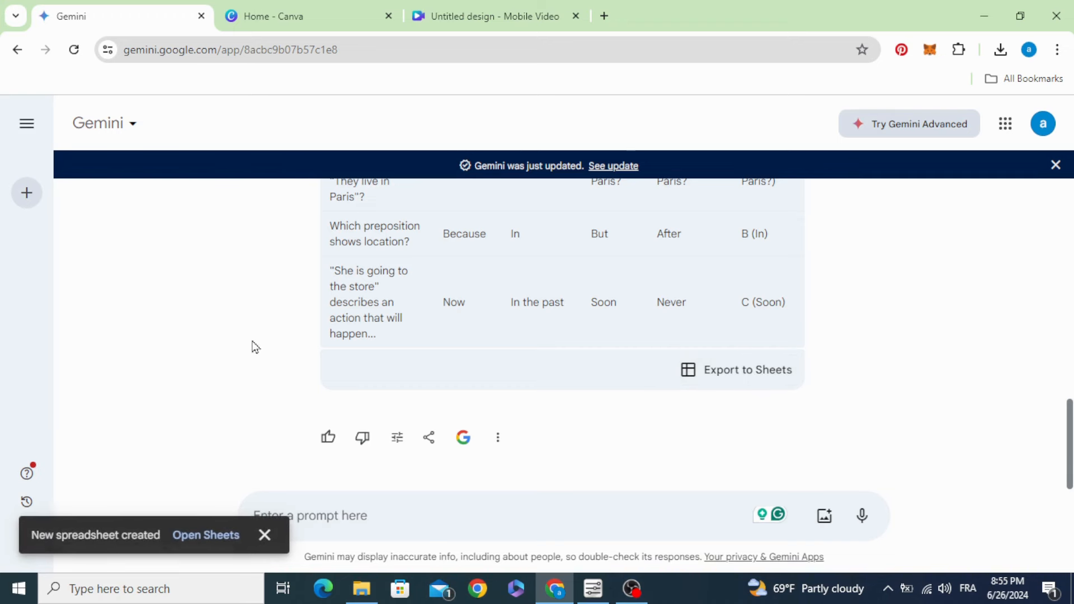
click(207, 541)
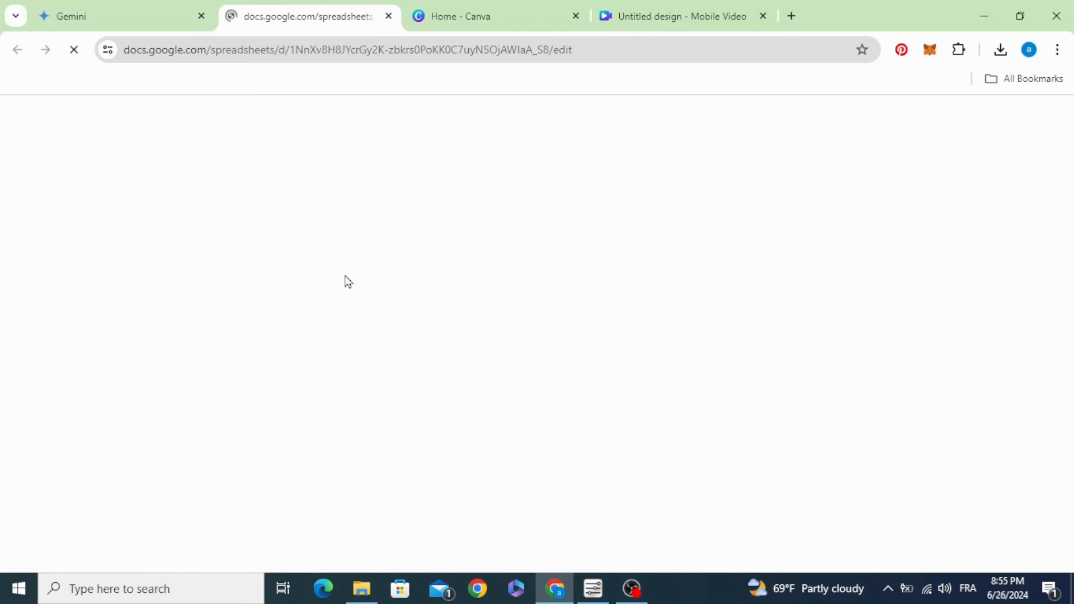
- Return to the Canva video design, search the apps for "bulk" and open Bulk create
click(658, 15)
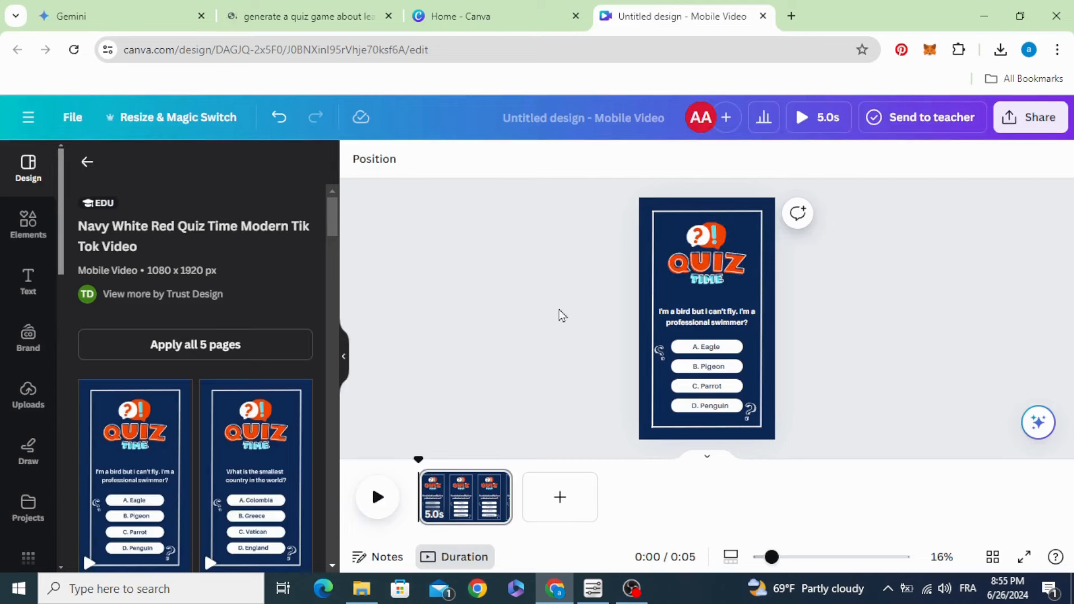
scroll(33, 482, down, 3)
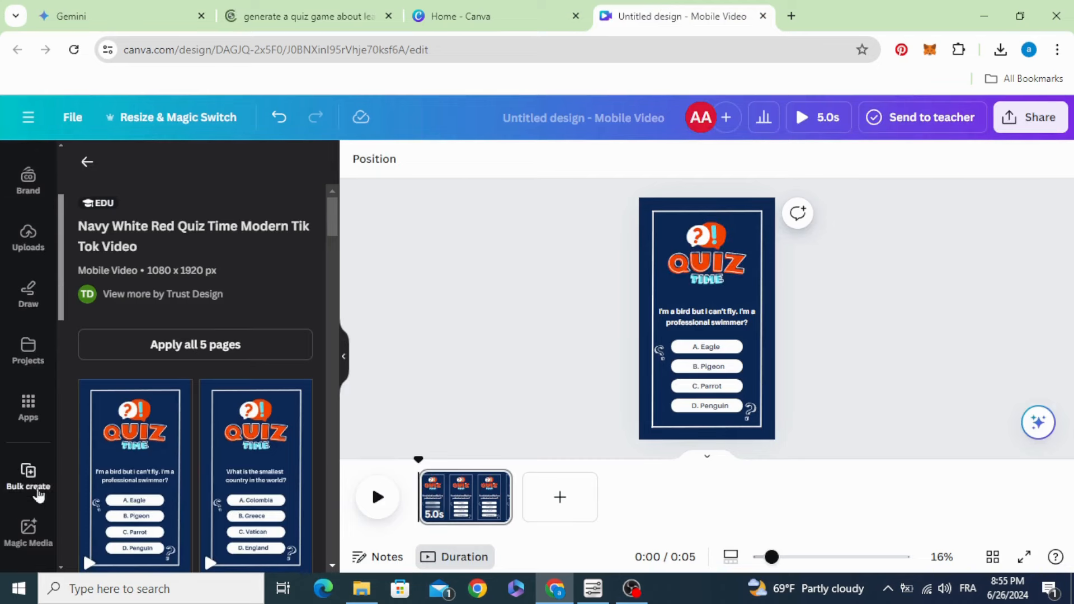
click(31, 412)
click(178, 169)
text(bulk)
key(Return)
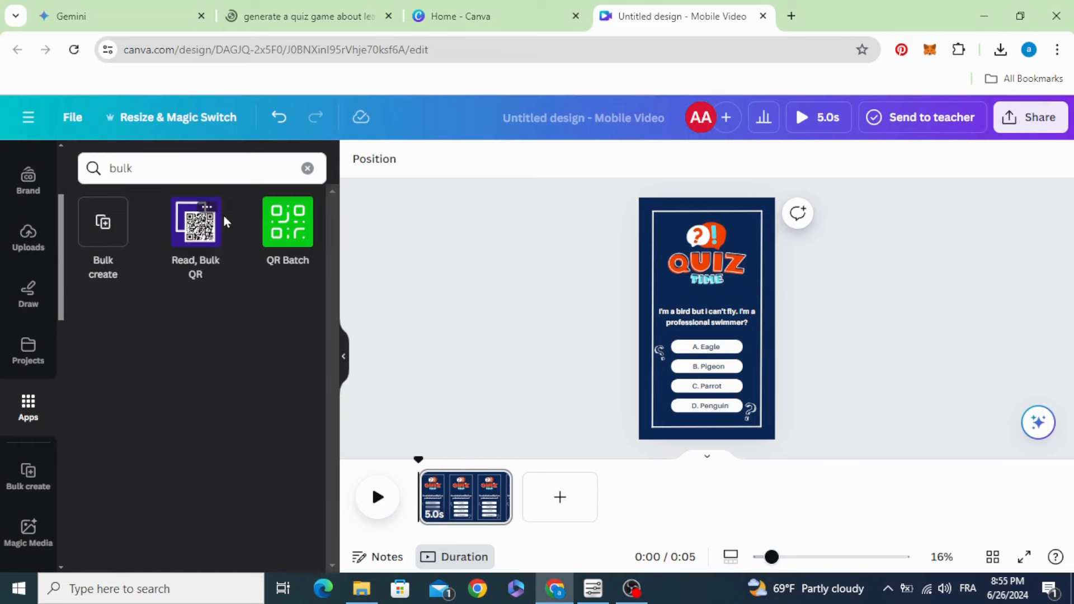
click(102, 224)
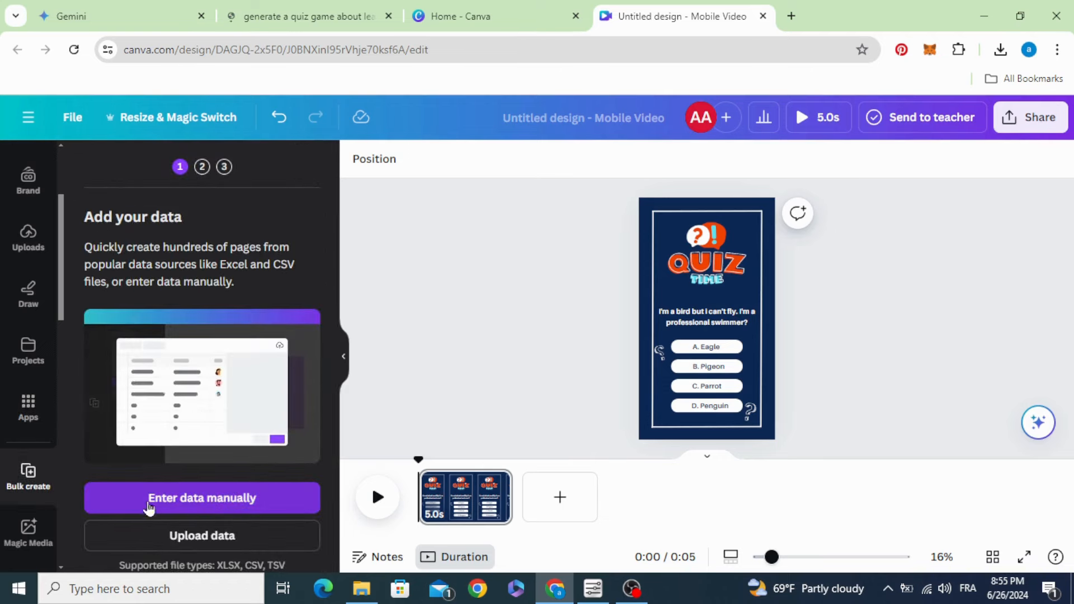
- Choose manual data entry for the bulk creation and clear the default table
click(260, 500)
scroll(177, 396, down, 5)
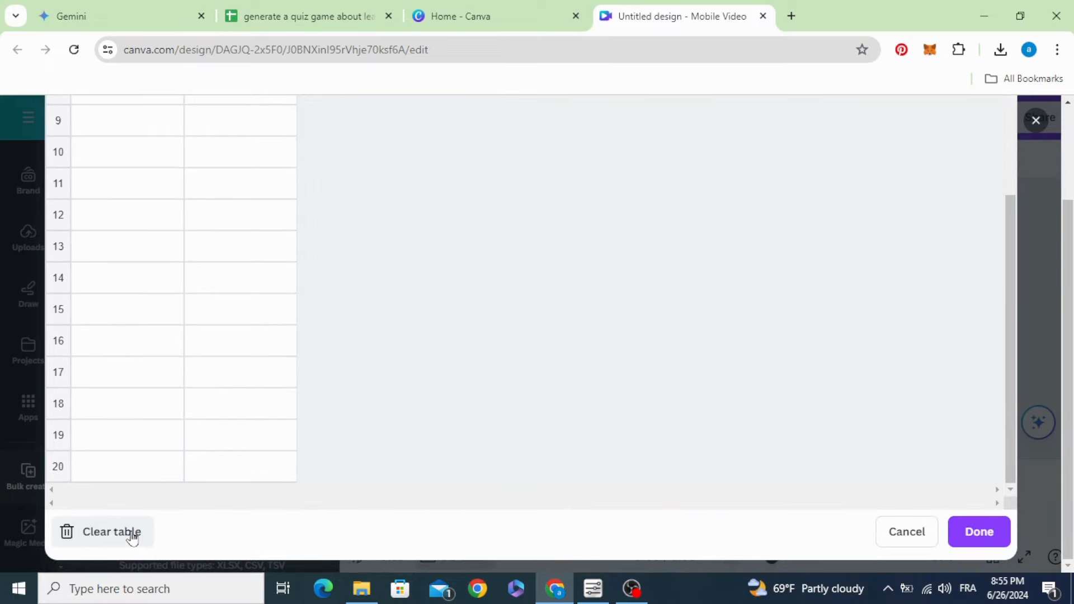
click(128, 533)
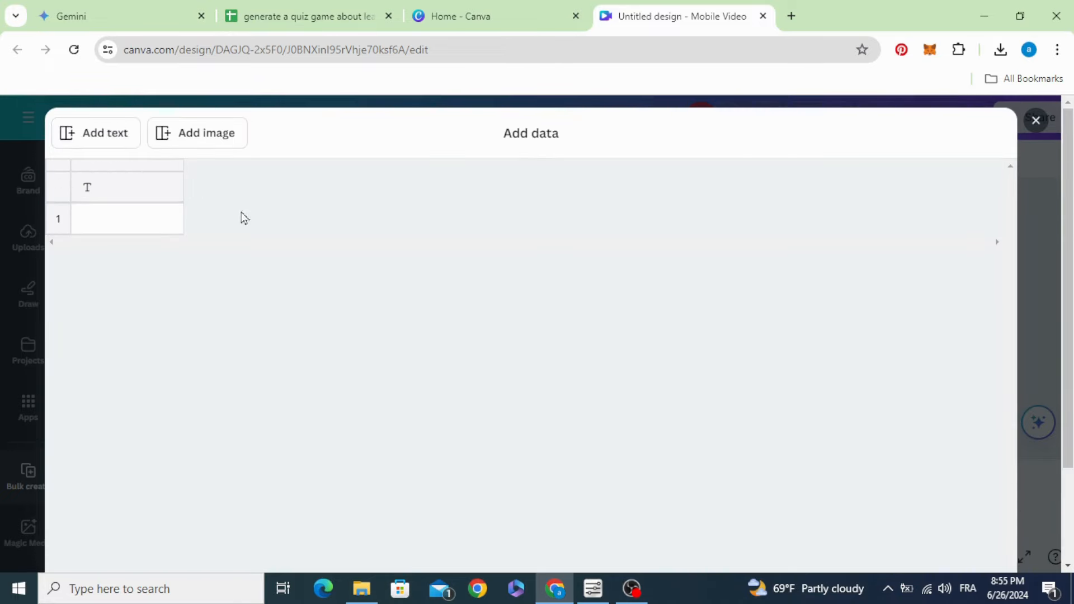
- Copy the whole quiz table, cells A1:F11, from the exported Google Sheets spreadsheet
click(295, 14)
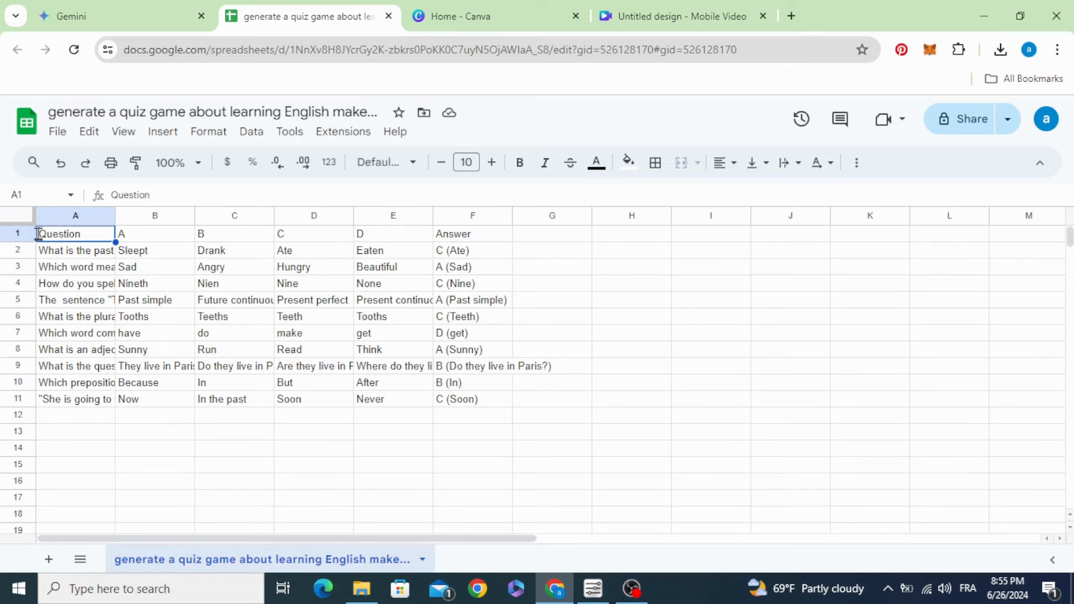
drag(38, 234, 476, 398)
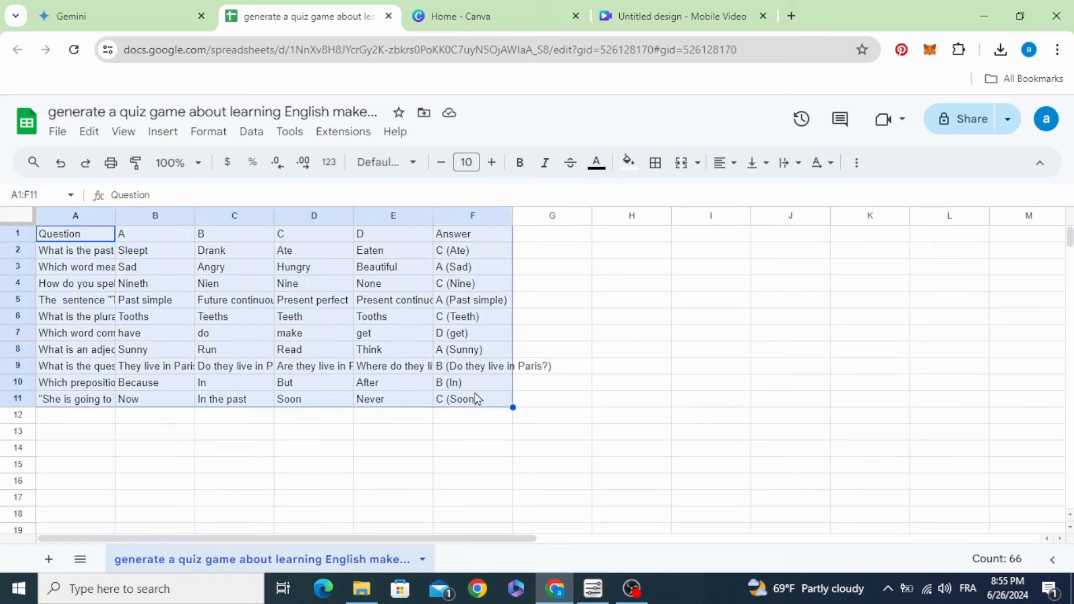
right_click(451, 286)
click(509, 206)
- Paste the copied quiz table into Canva's empty bulk data table, starting at the header cell, and finish adding the data
click(549, 7)
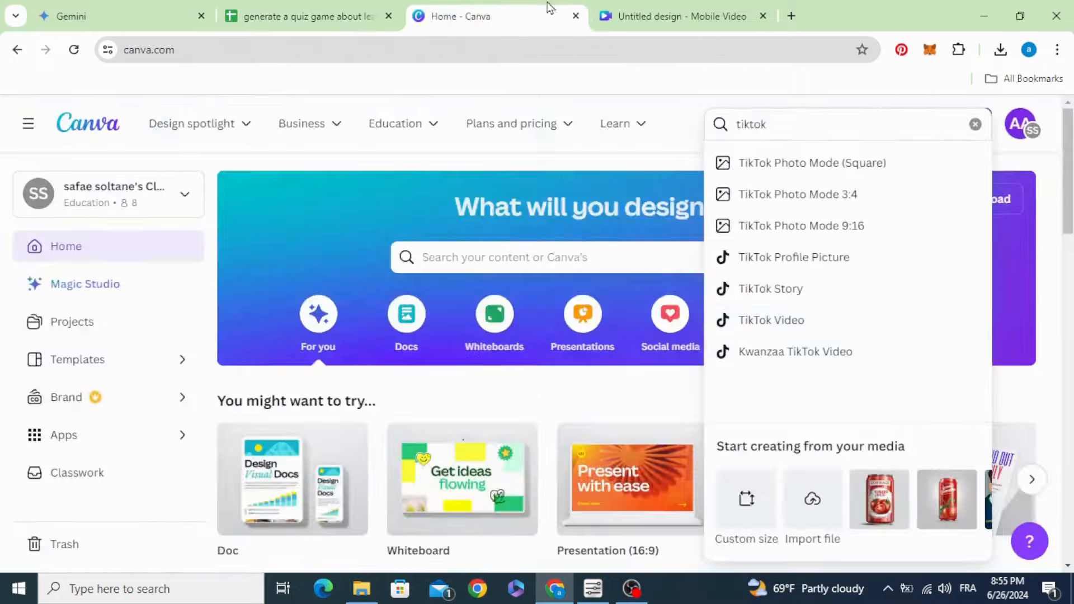
click(672, 16)
right_click(88, 195)
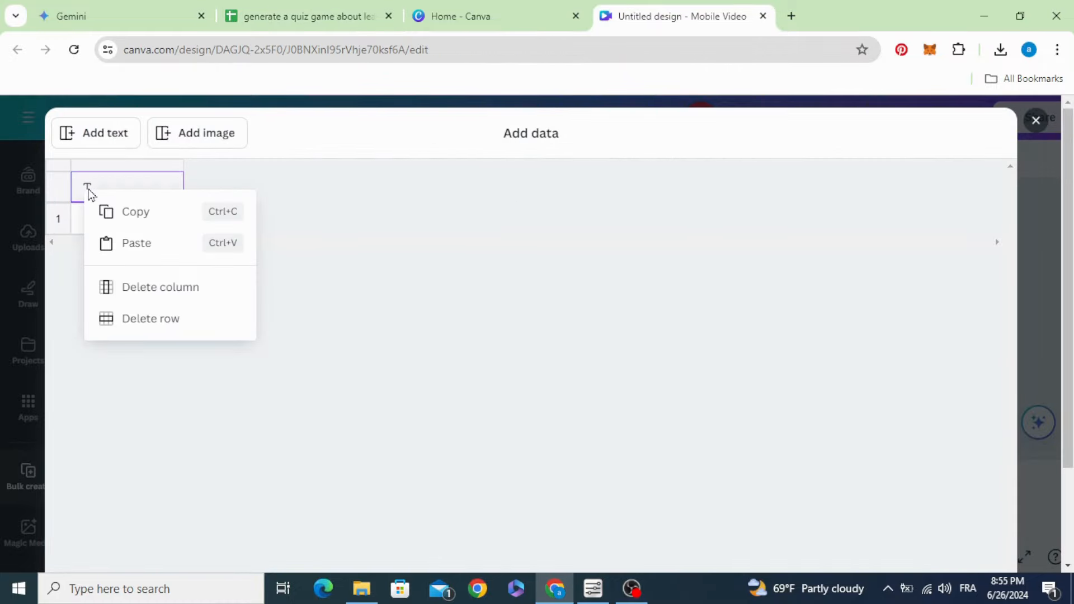
click(138, 243)
scroll(821, 340, down, 3)
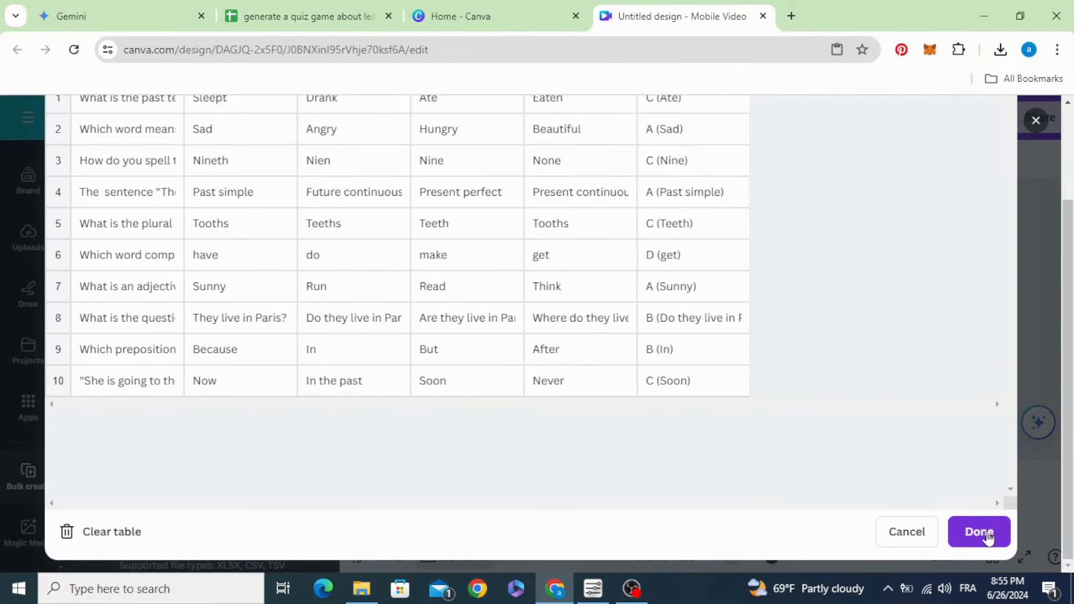
click(989, 537)
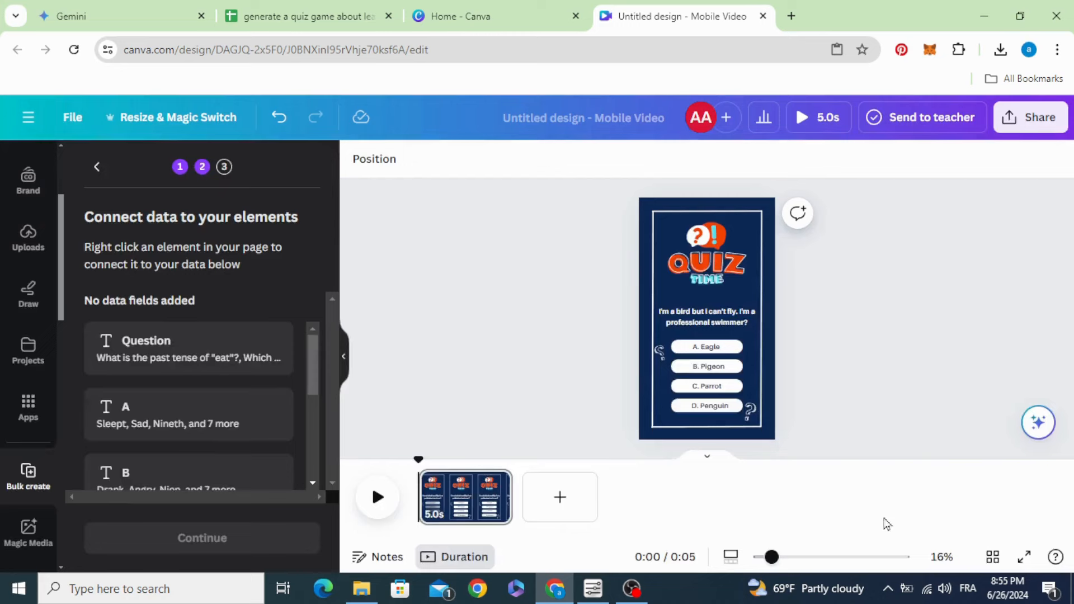
- Connect the question text to the Question data field and the "A. Eagle" answer to field A
click(716, 321)
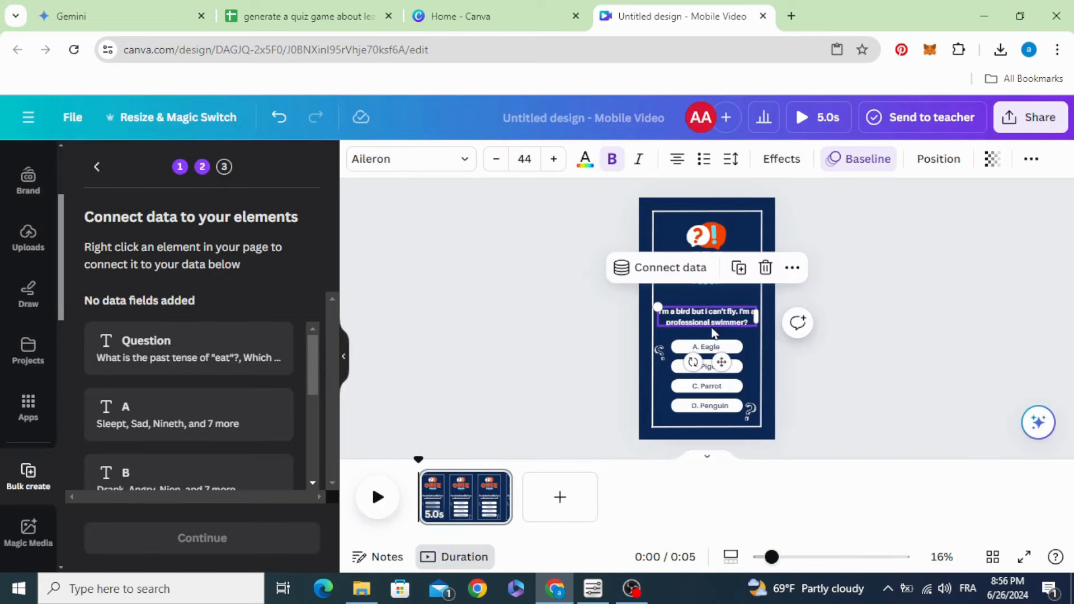
click(672, 269)
click(671, 210)
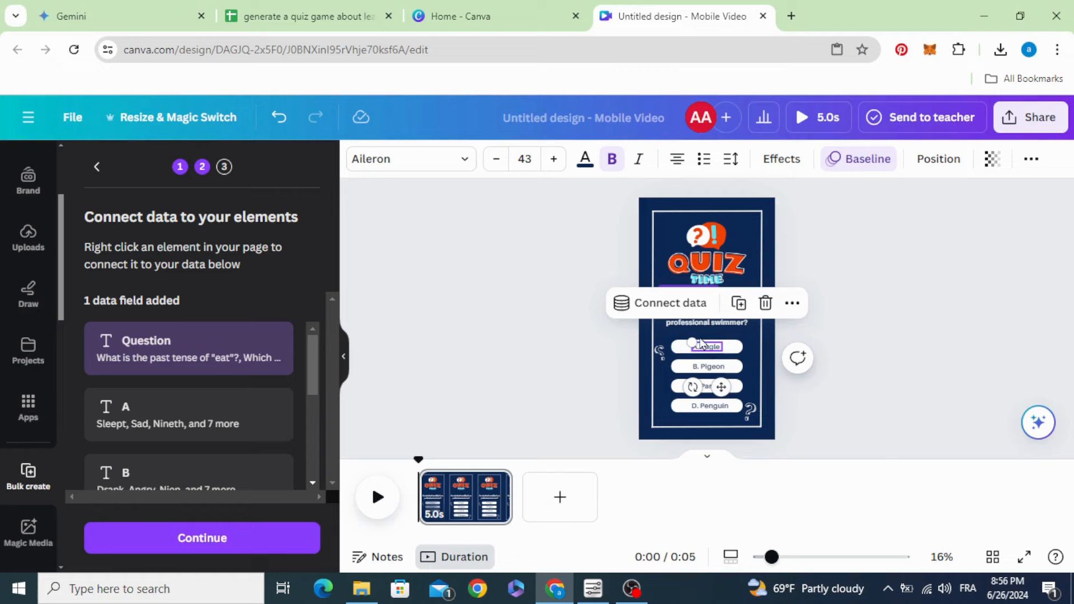
click(672, 304)
click(672, 253)
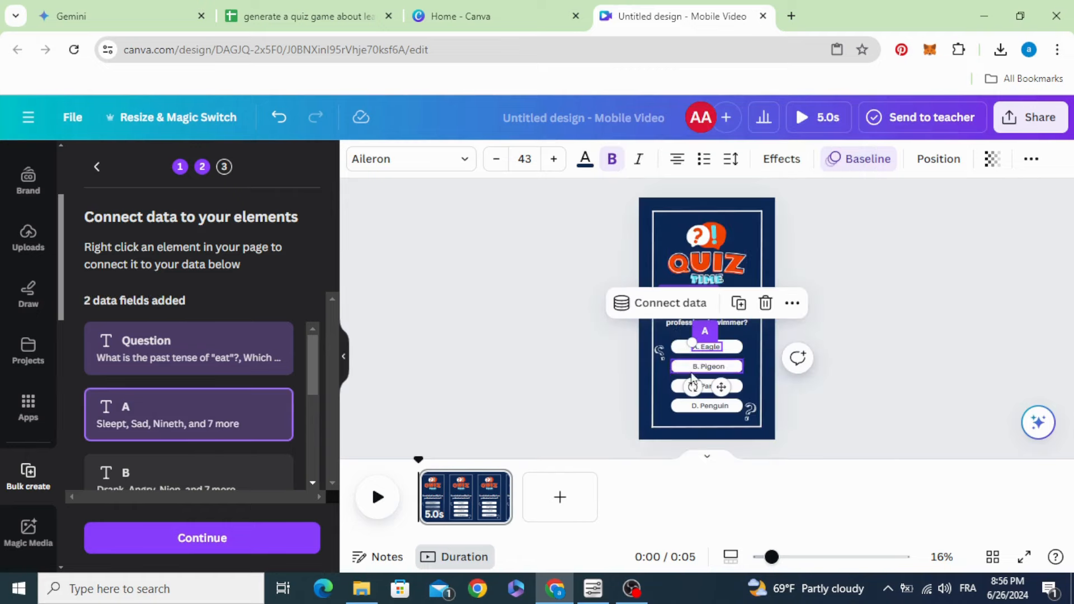
- Connect the "B. Pigeon" answer to data field B and the "C. Parrot" answer to field C
click(709, 367)
click(691, 322)
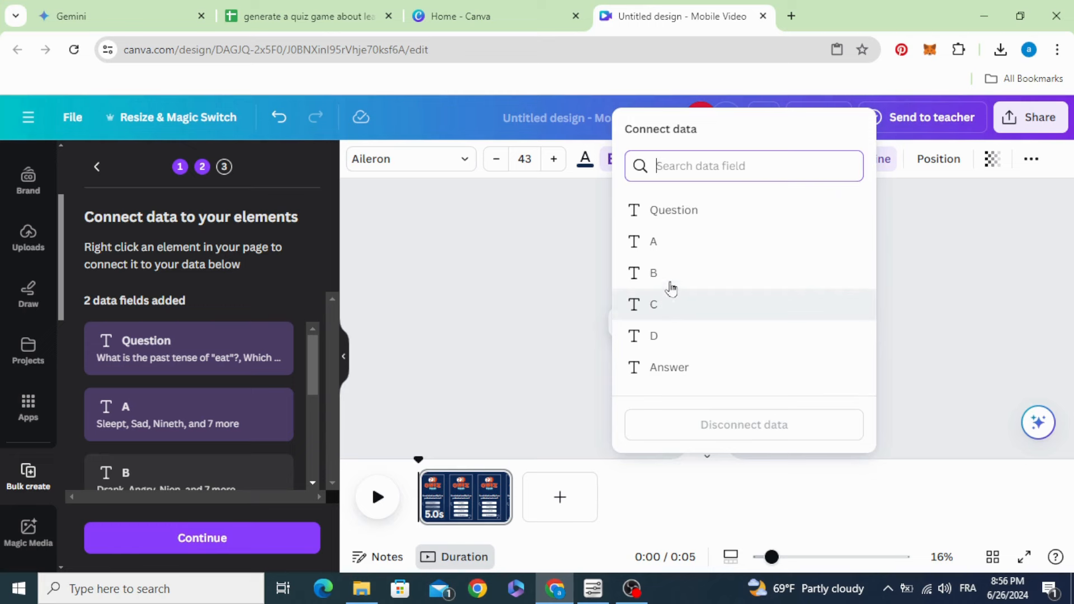
click(667, 272)
click(709, 385)
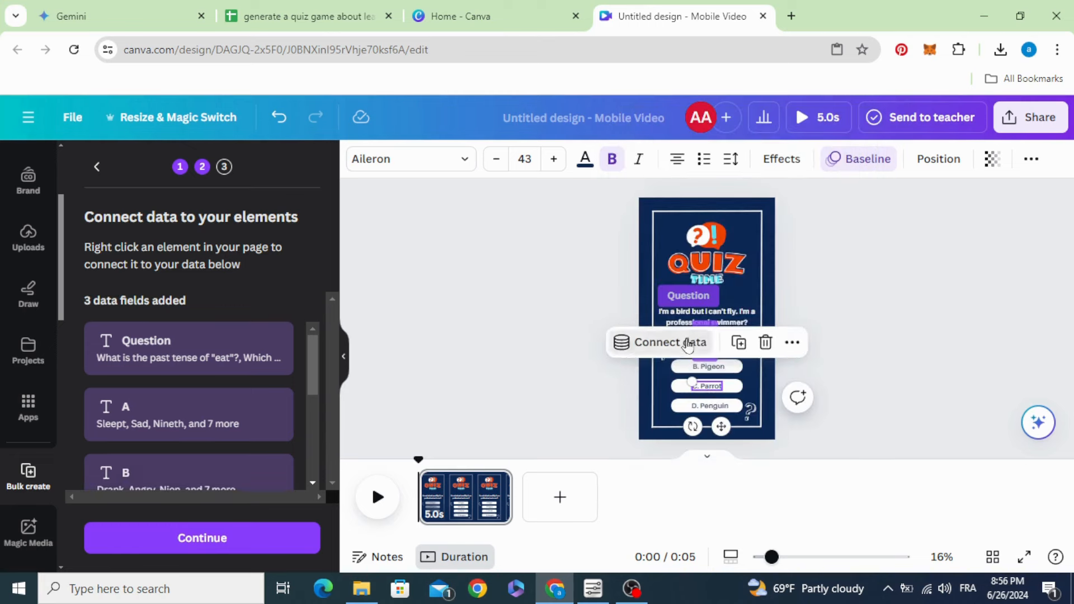
click(663, 343)
click(672, 304)
- Connect the "D. Penguin" answer to data field D
click(710, 406)
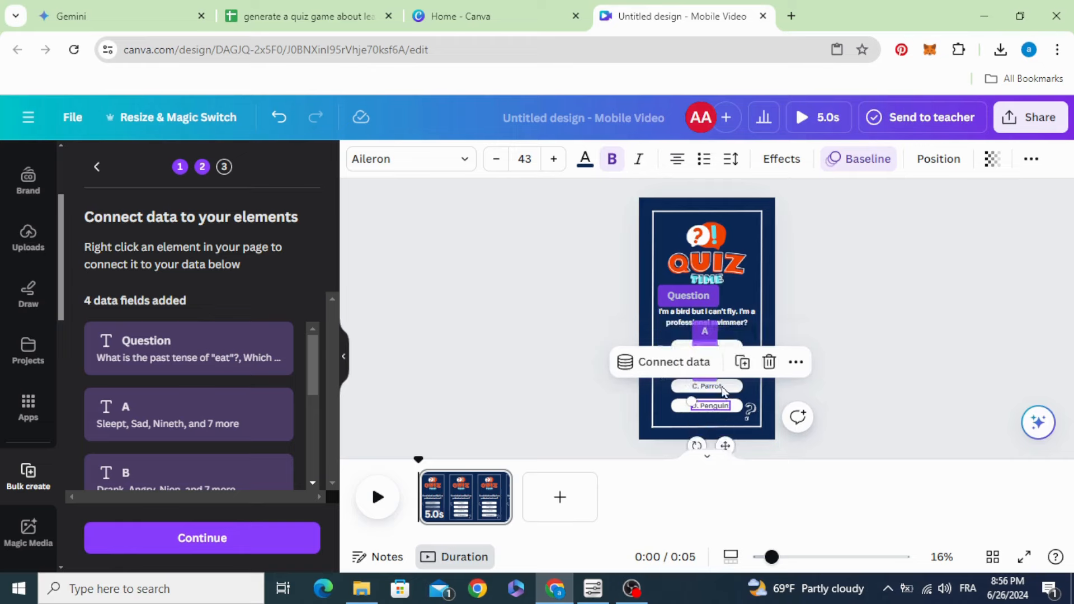
click(699, 362)
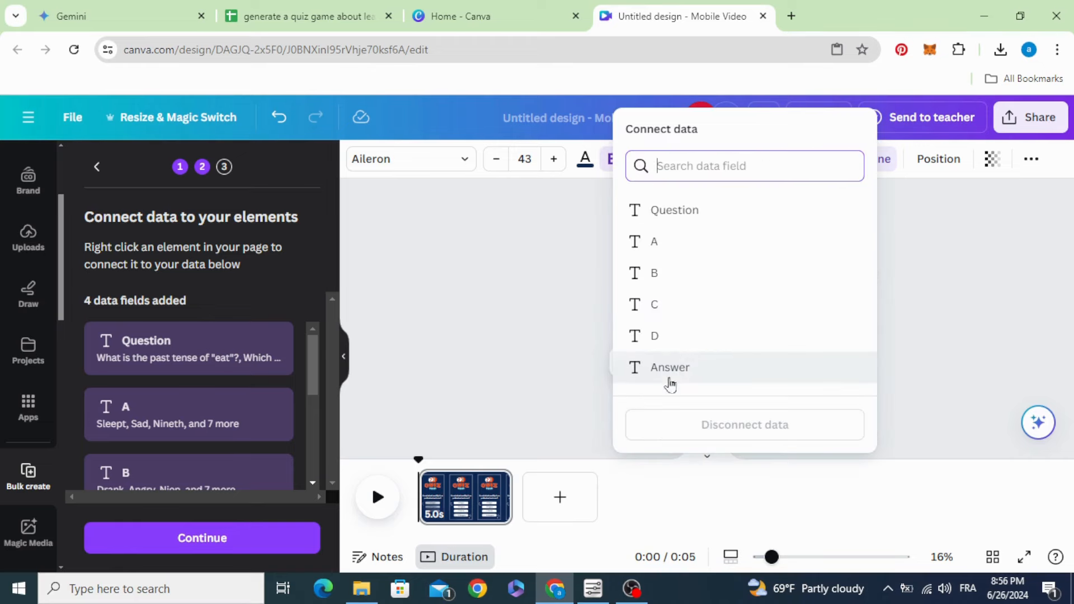
click(673, 338)
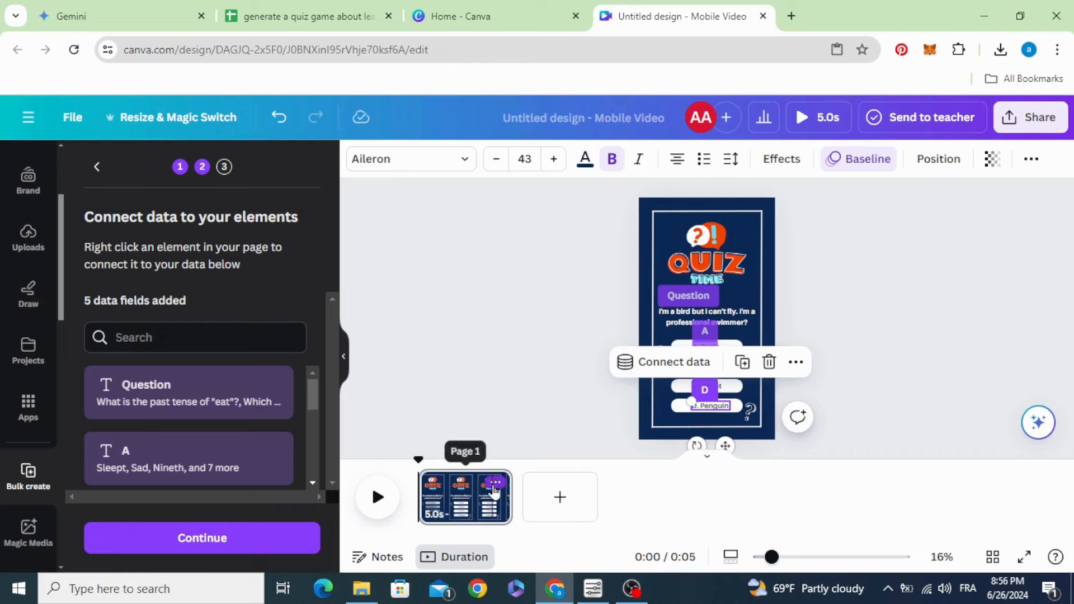
- Add a second page to the video and place a heading on it reading "correct answer"
click(560, 497)
scroll(25, 296, up, 3)
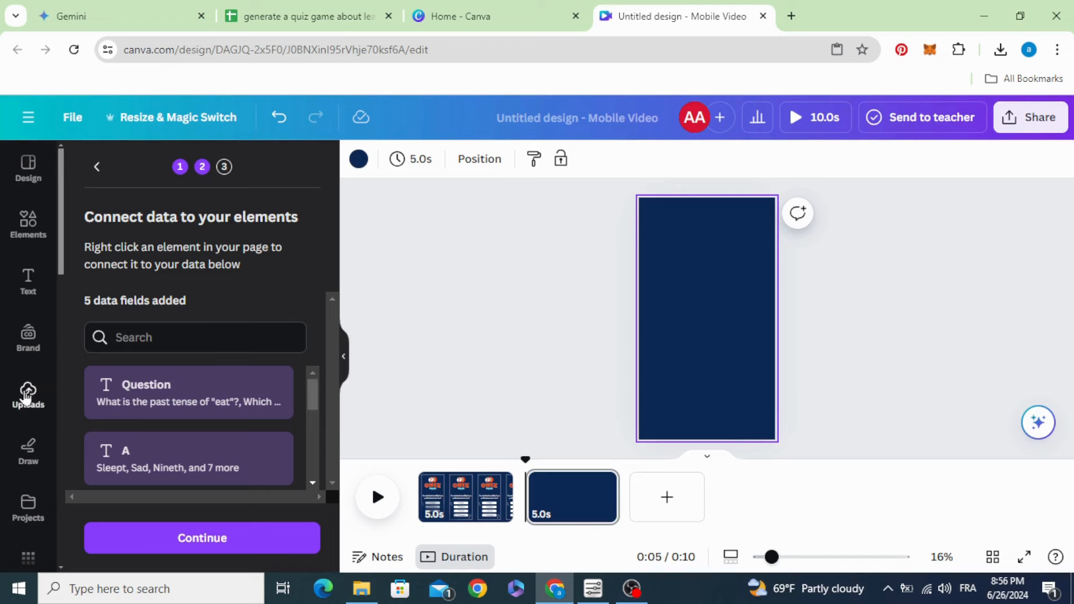
click(20, 295)
click(132, 314)
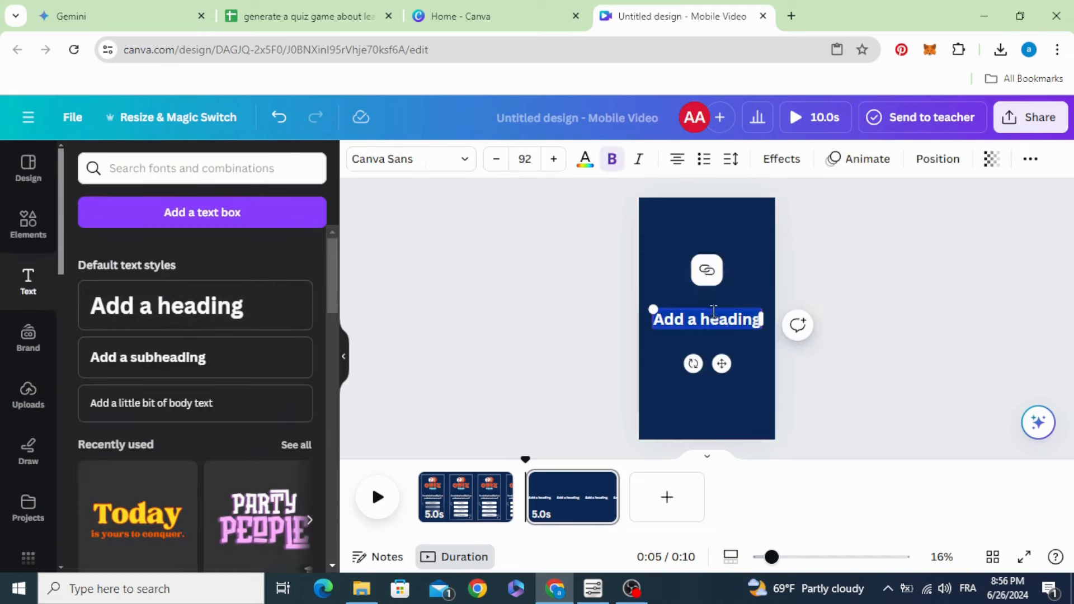
double_click(711, 317)
triple_click(710, 318)
text(correct)
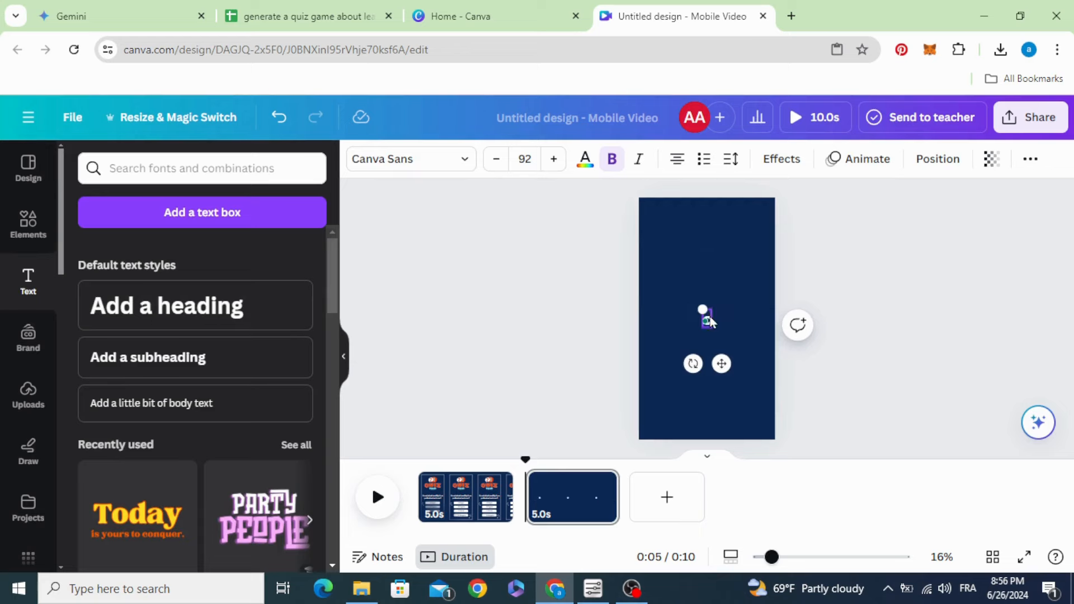
text(t)
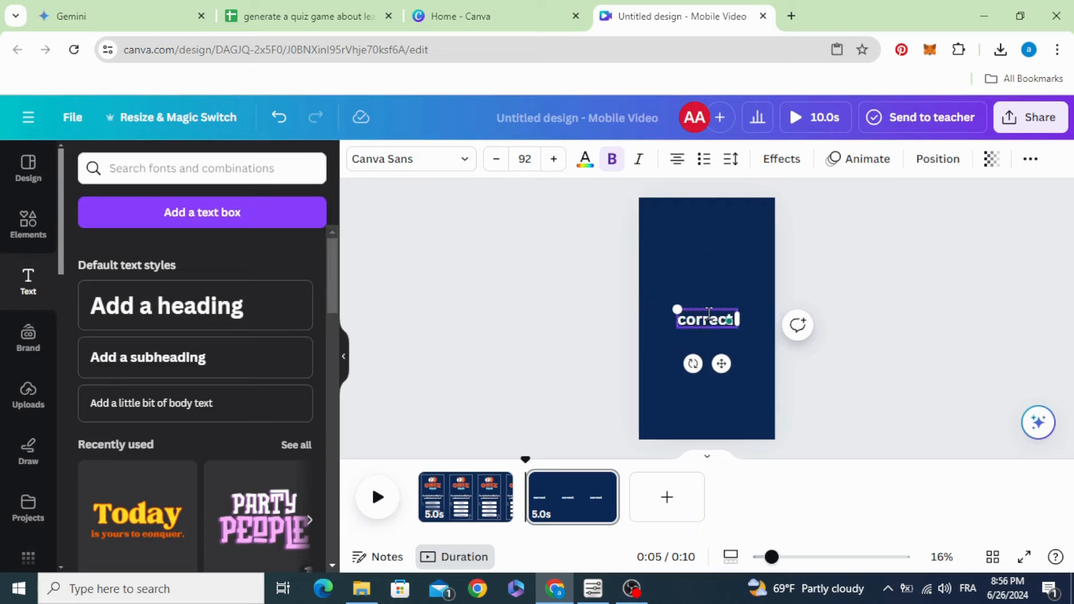
text( answer)
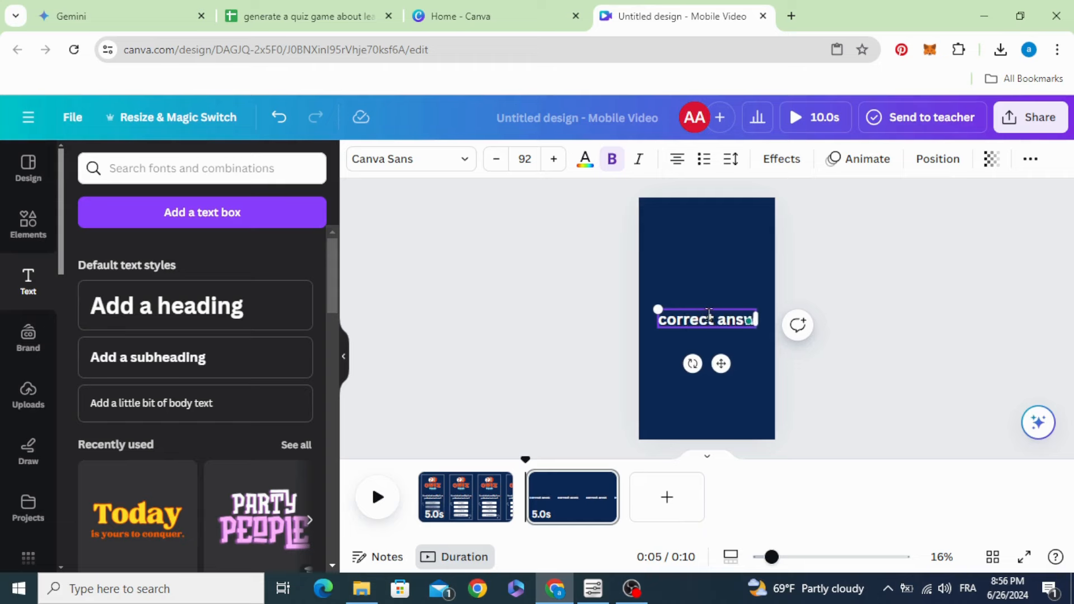
click(531, 340)
- Narrow the "correct answer" text box so it wraps onto two lines and set its font to League Spartan
click(733, 324)
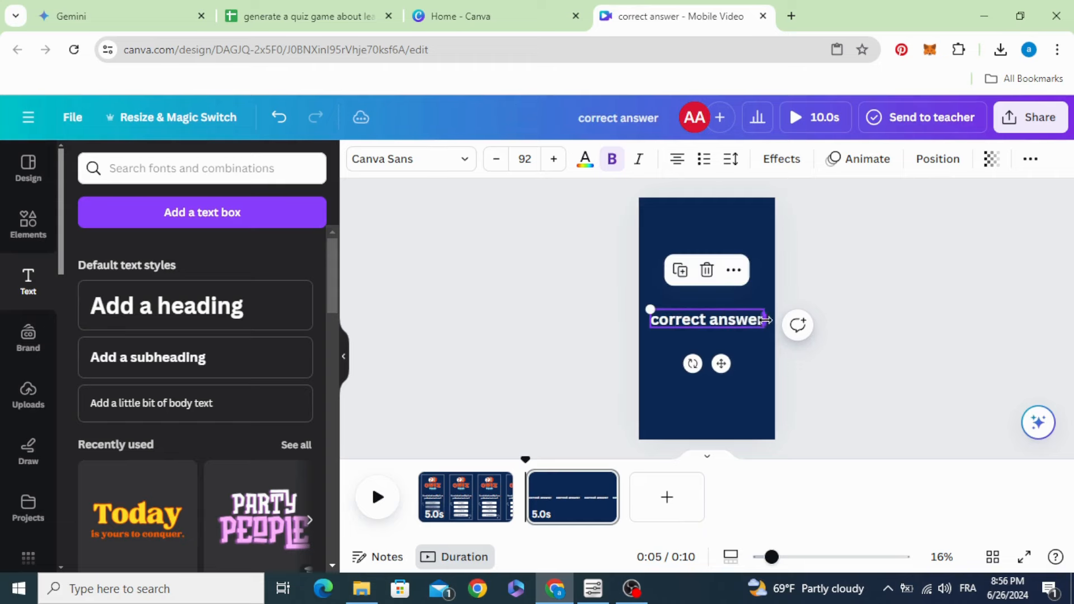
drag(764, 320, 733, 330)
click(412, 158)
scroll(235, 335, down, 3)
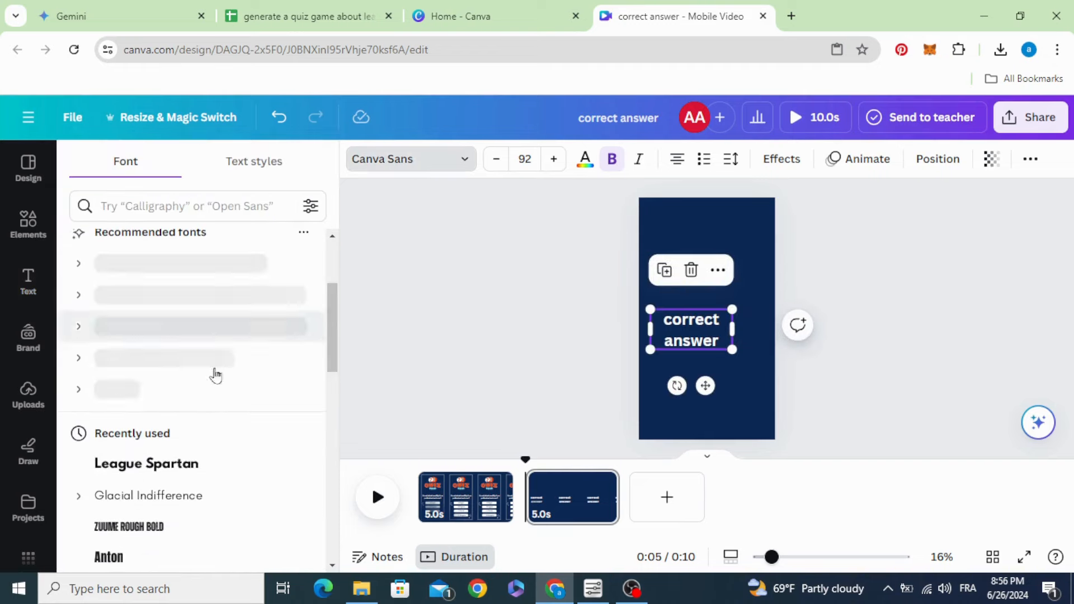
click(222, 479)
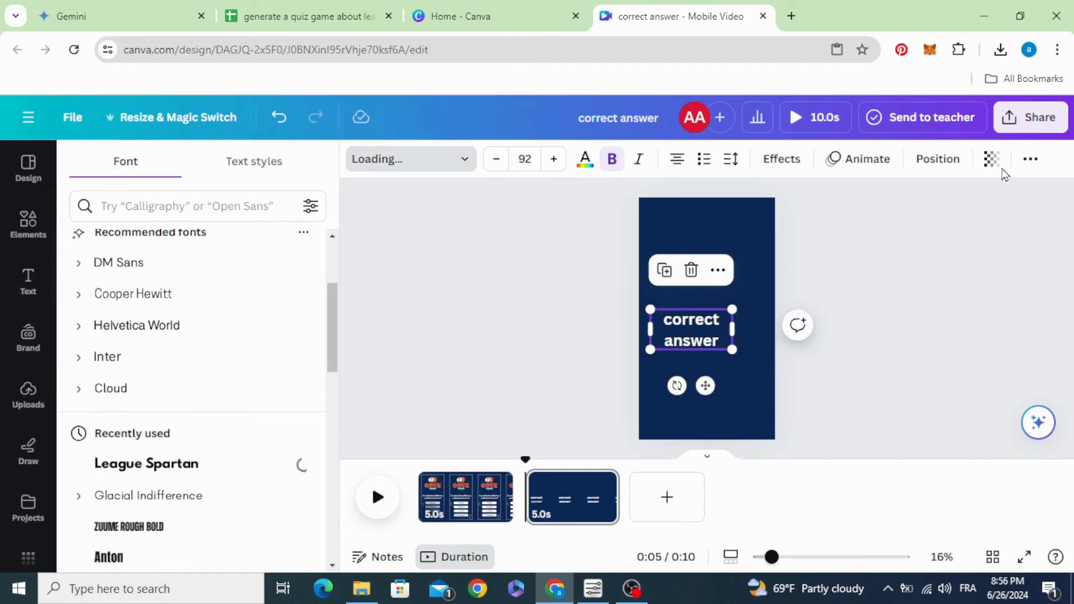
- Change the "correct answer" heading to uppercase and move it to the top centre of the page
click(1031, 159)
click(969, 204)
key(Escape)
drag(711, 301, 727, 210)
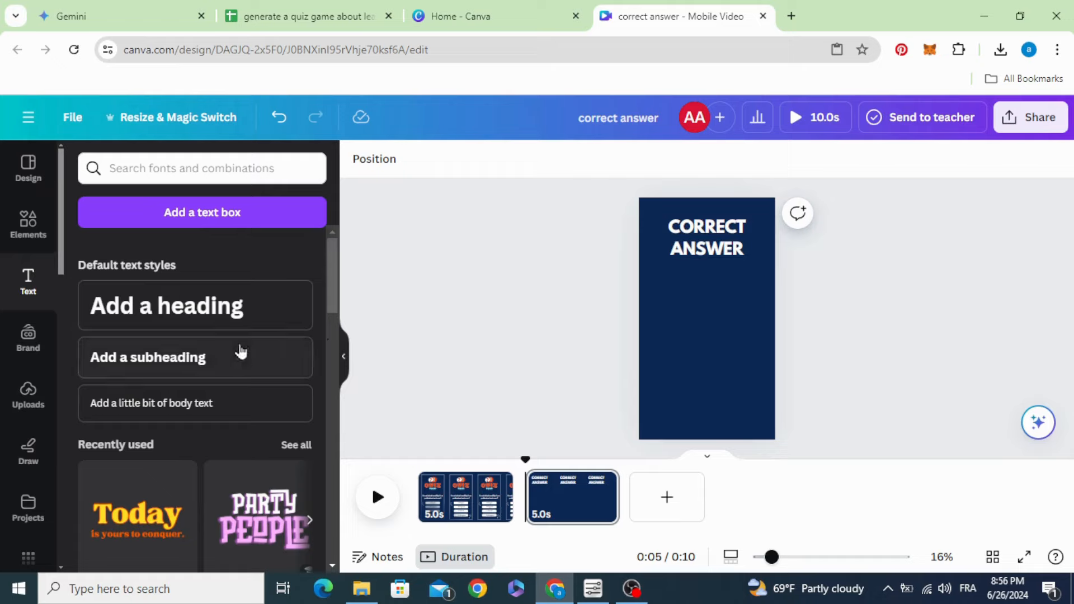
- Add a heading below "CORRECT ANSWER" and copy the first question's answer, "C (Ate)", from the quiz spreadsheet
drag(700, 320, 700, 342)
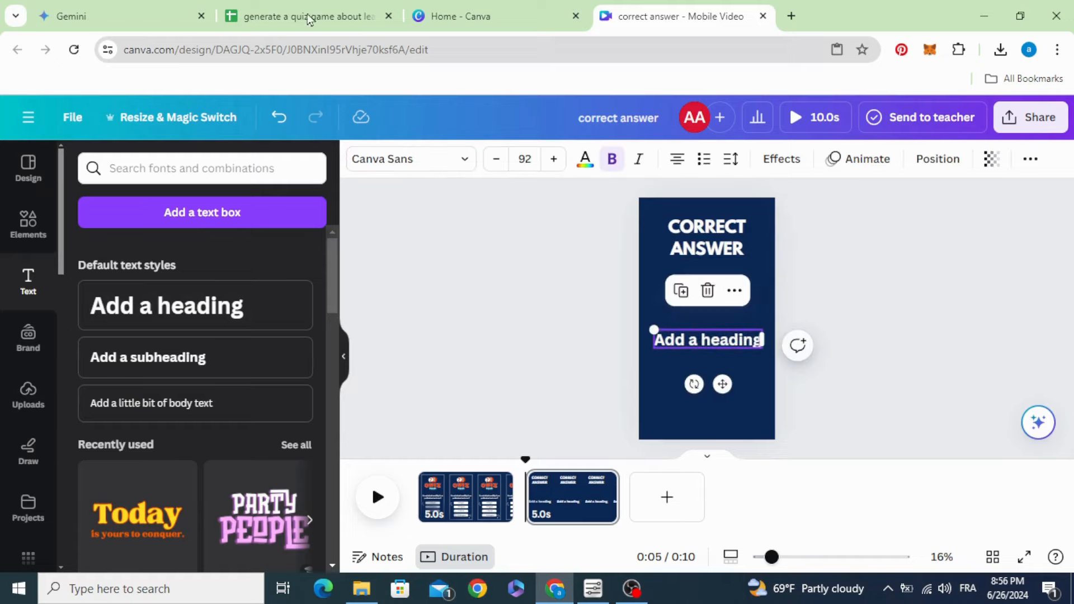
click(313, 16)
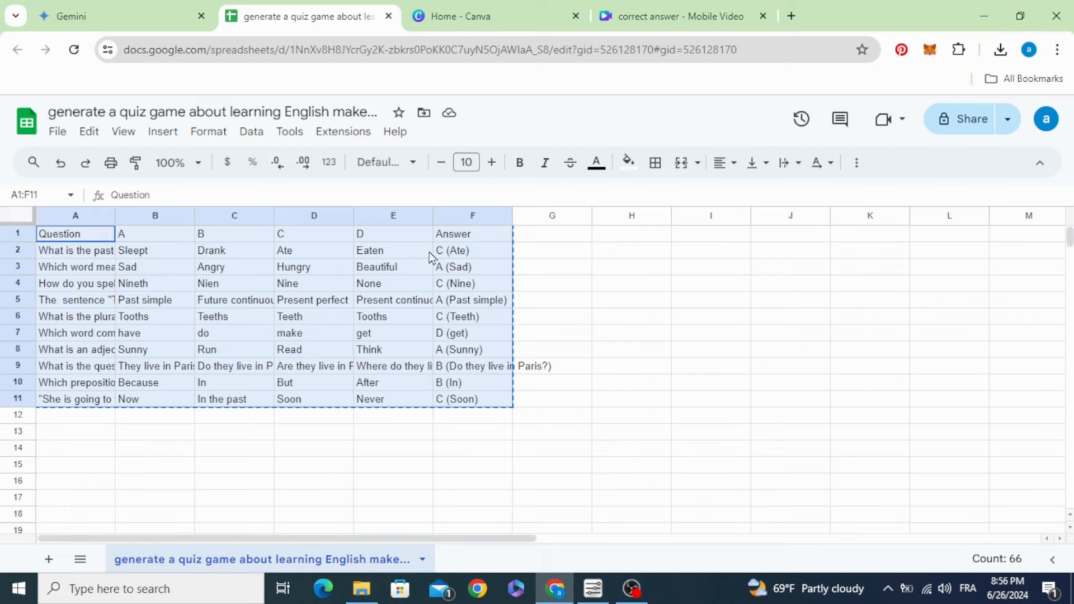
click(448, 250)
double_click(450, 250)
right_click(456, 256)
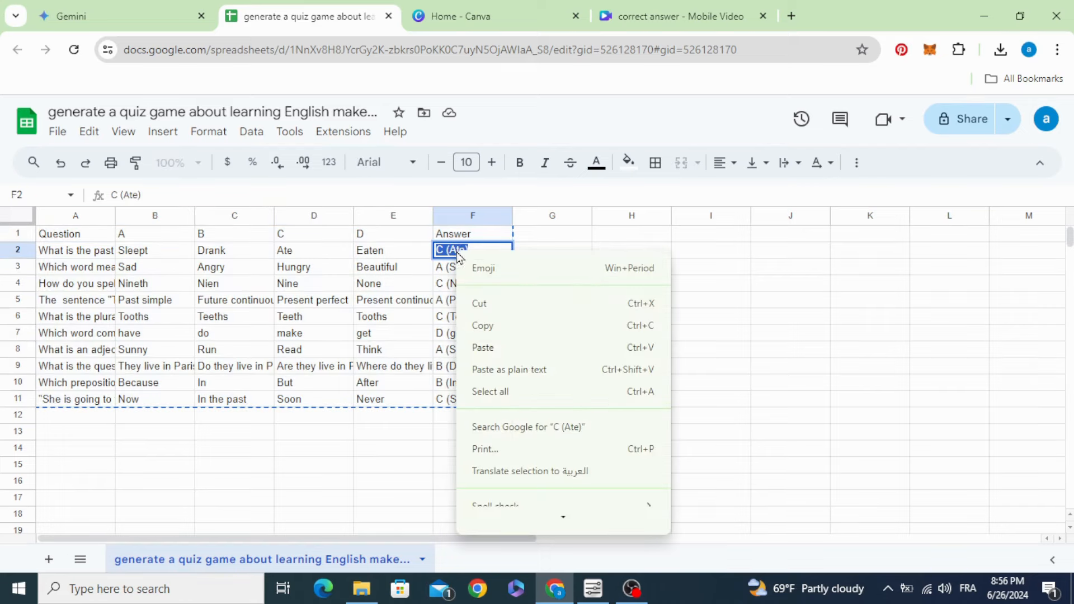
click(513, 324)
- Switch back to the Canva design and replace the new heading's placeholder text with the copied "C (Ate)"
click(671, 16)
double_click(719, 341)
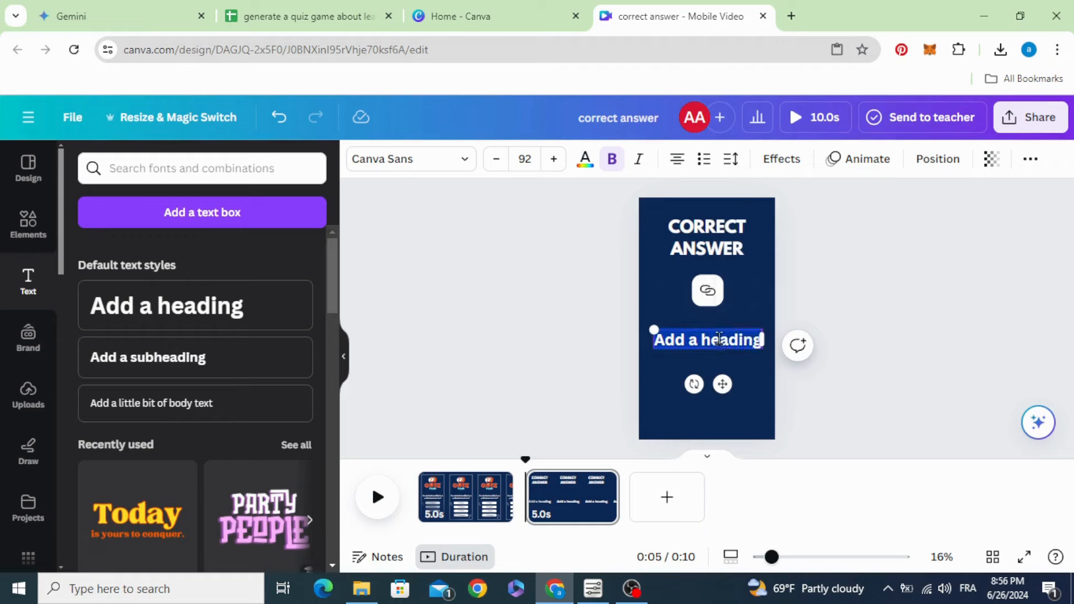
right_click(719, 342)
click(745, 136)
click(539, 320)
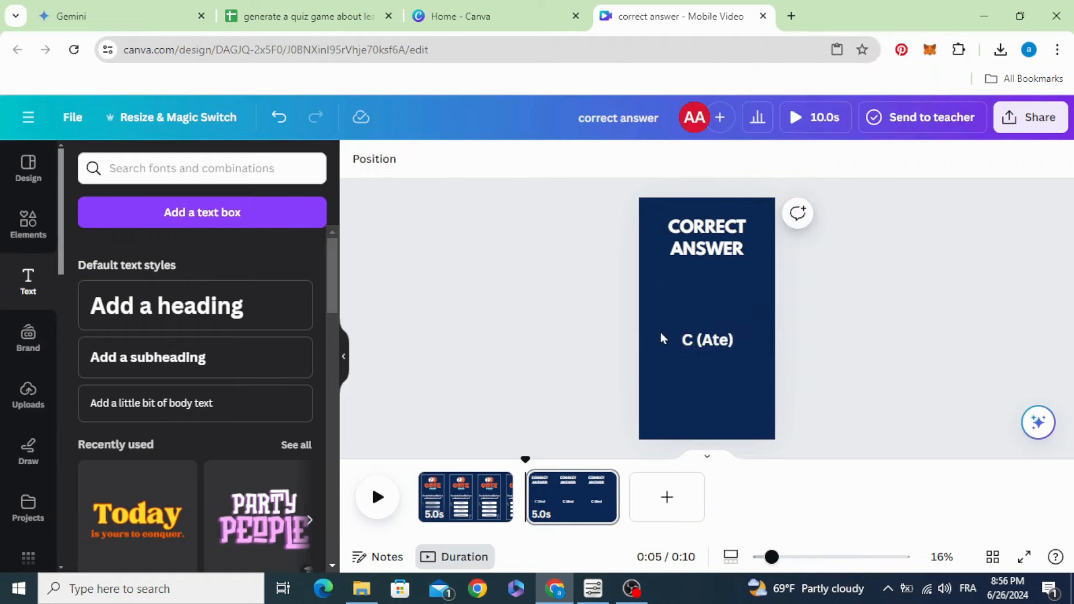
- Enlarge the "C (Ate)" text and move the "CORRECT ANSWER" heading slightly lower on the page
click(686, 345)
mouse_move(678, 348)
mouse_down()
mouse_move(665, 355)
mouse_move(694, 354)
mouse_move(690, 364)
mouse_move(696, 352)
mouse_up()
click(592, 372)
click(595, 364)
click(717, 272)
drag(722, 240, 722, 257)
click(507, 353)
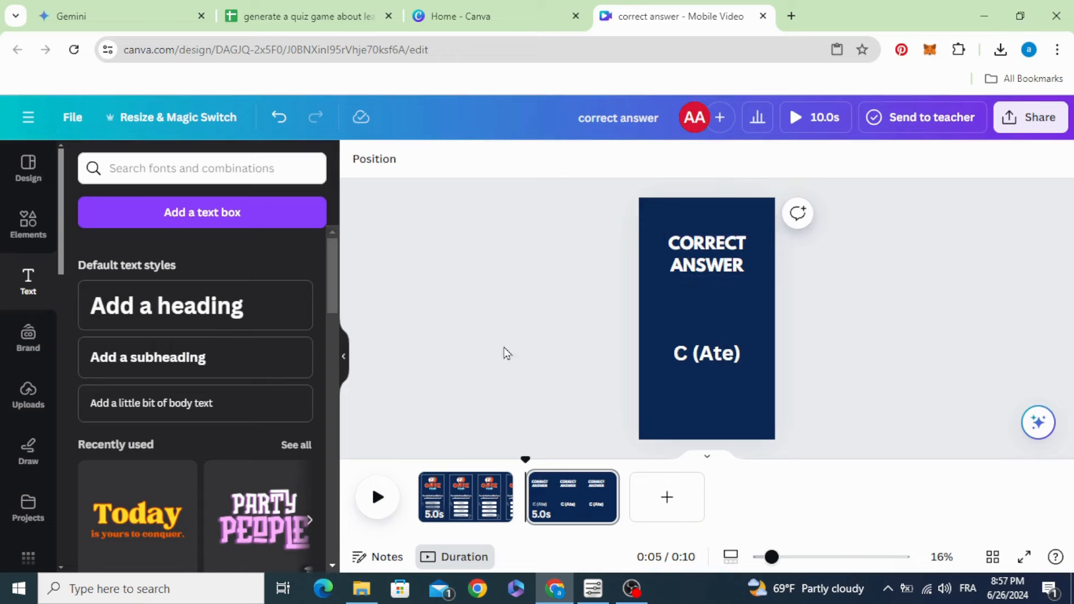
- Shorten the answer page's duration to 2.0 seconds and return the playhead to the start
click(587, 506)
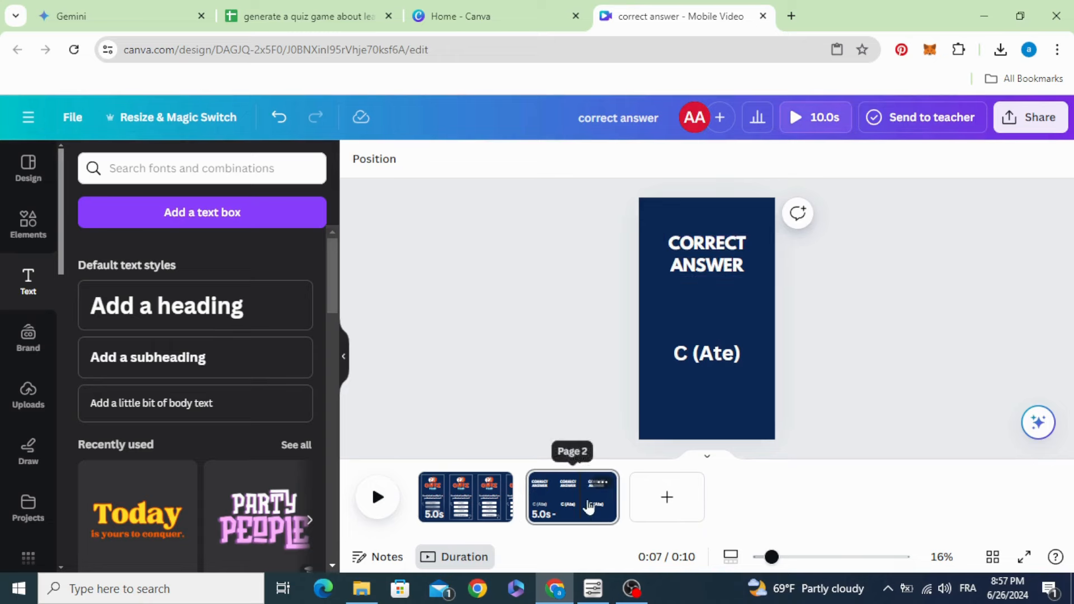
drag(612, 501, 558, 510)
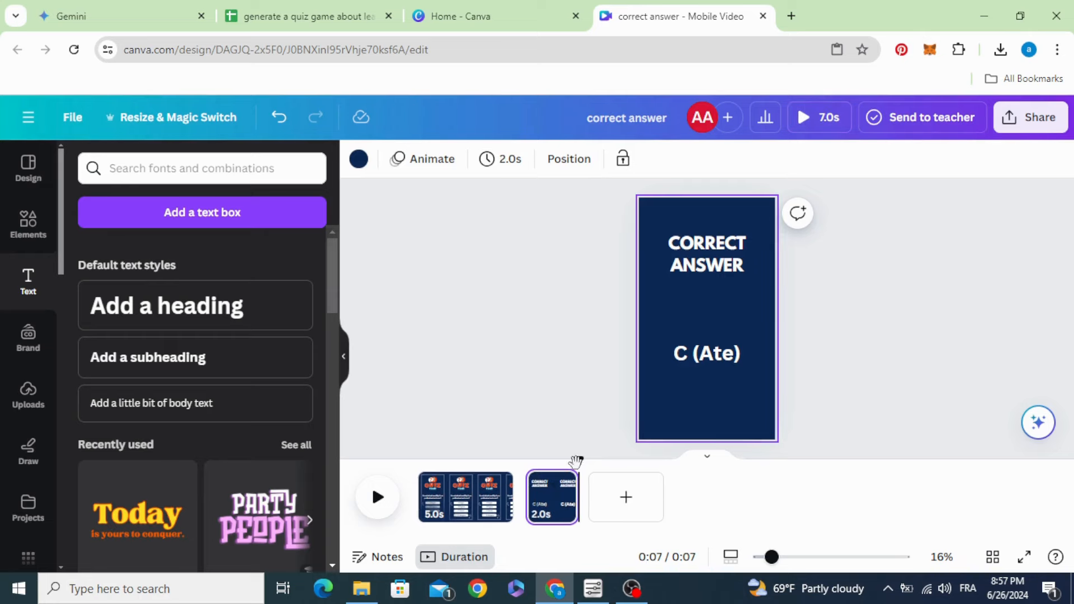
drag(519, 468, 420, 470)
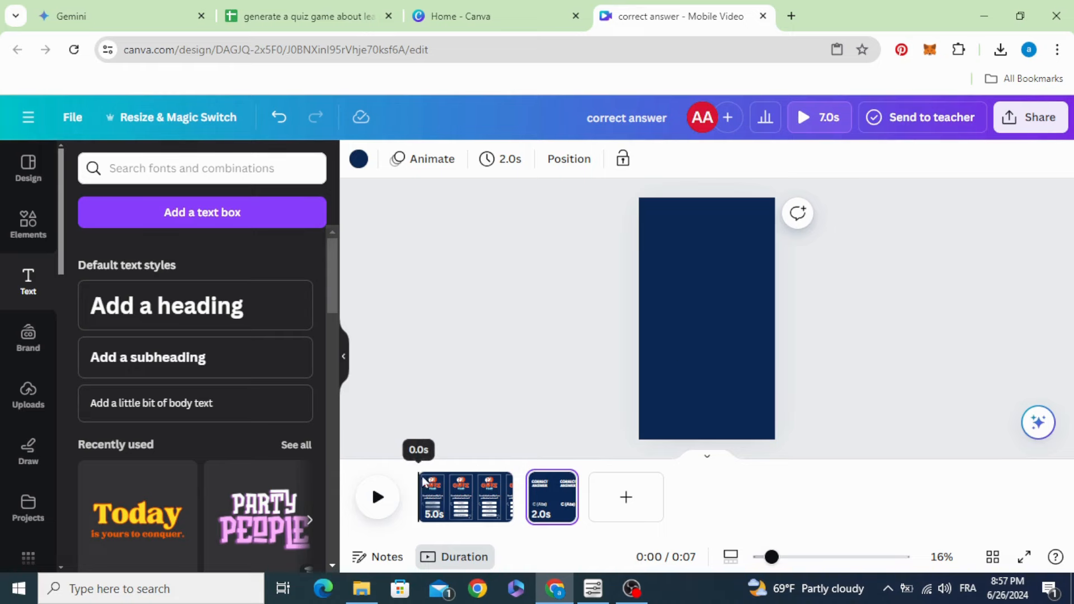
- Generate 10 designs with Bulk create from all quiz rows and preview the first generated pages in the timeline
click(458, 504)
scroll(23, 484, down, 3)
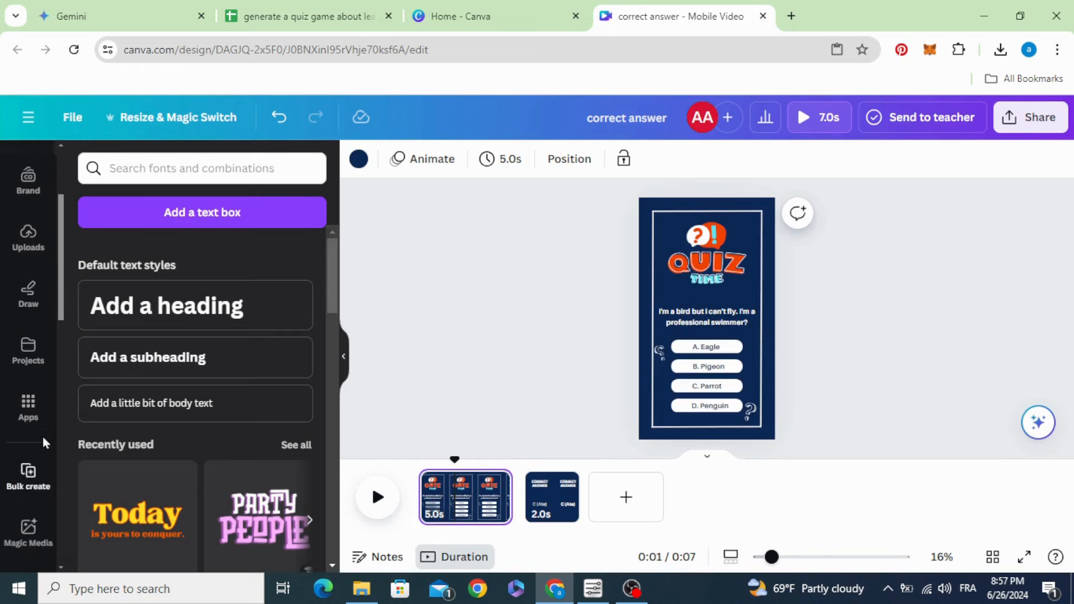
click(28, 477)
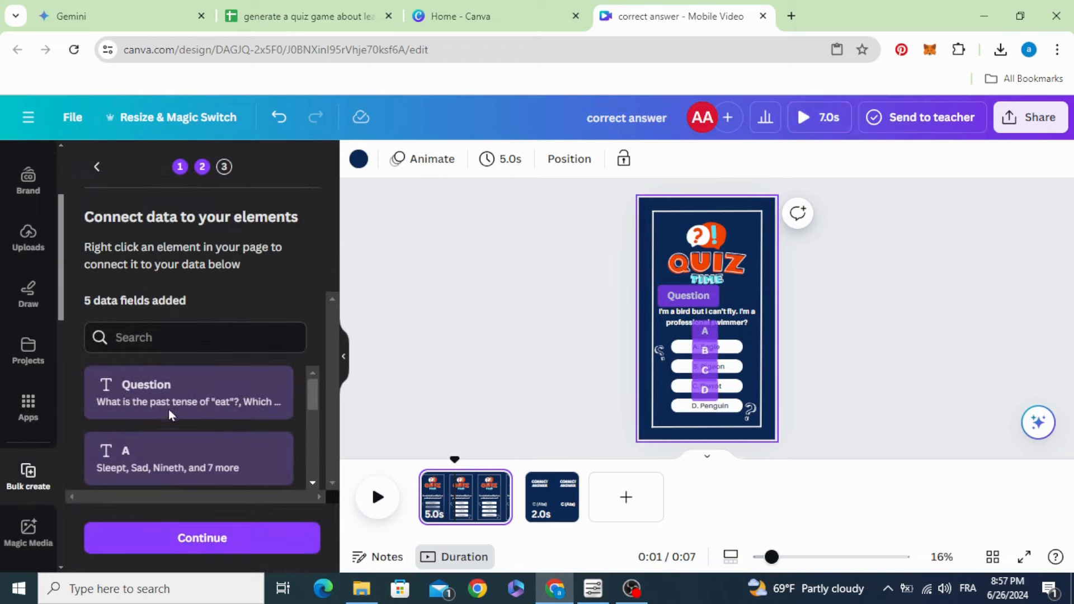
scroll(195, 412, down, 5)
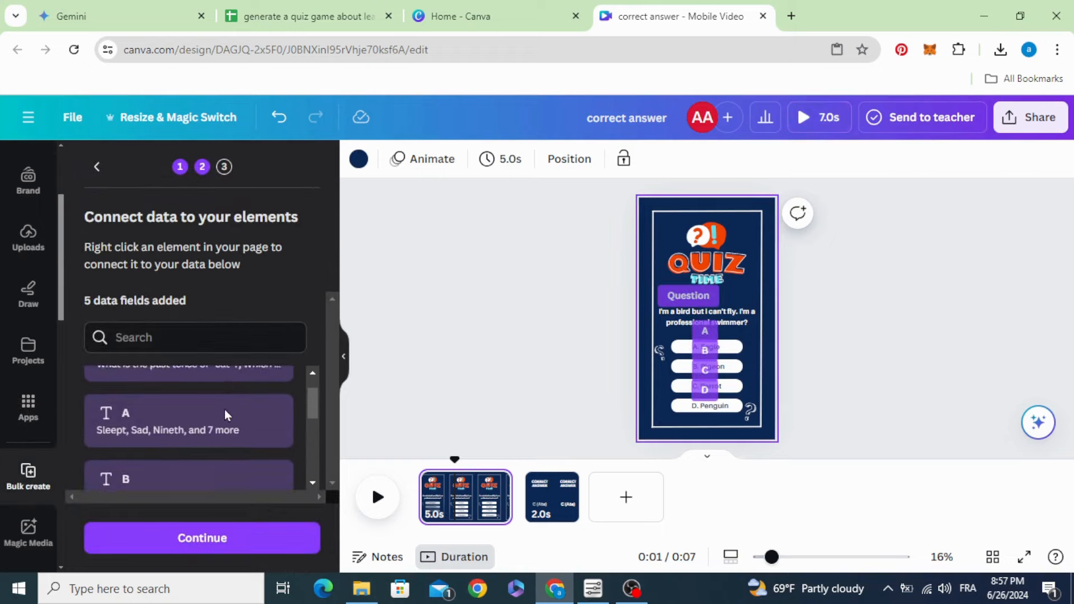
click(233, 541)
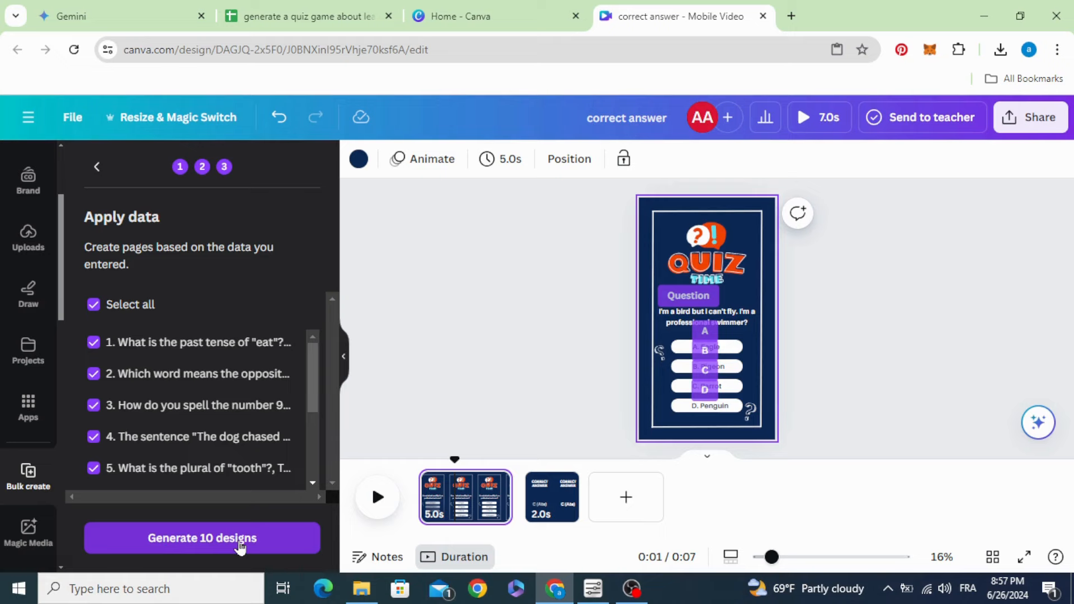
click(239, 541)
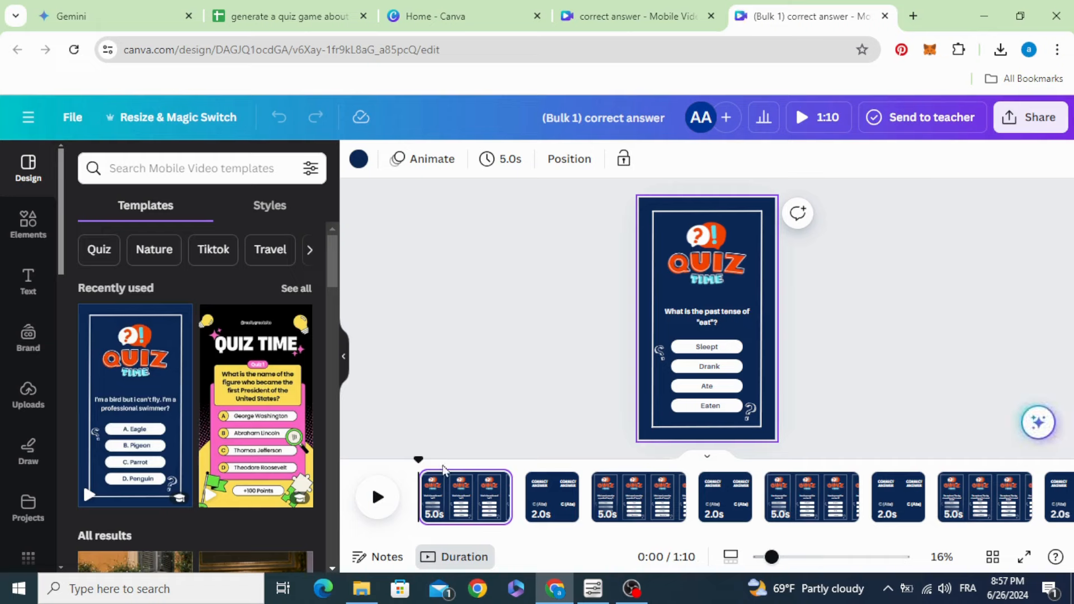
click(446, 494)
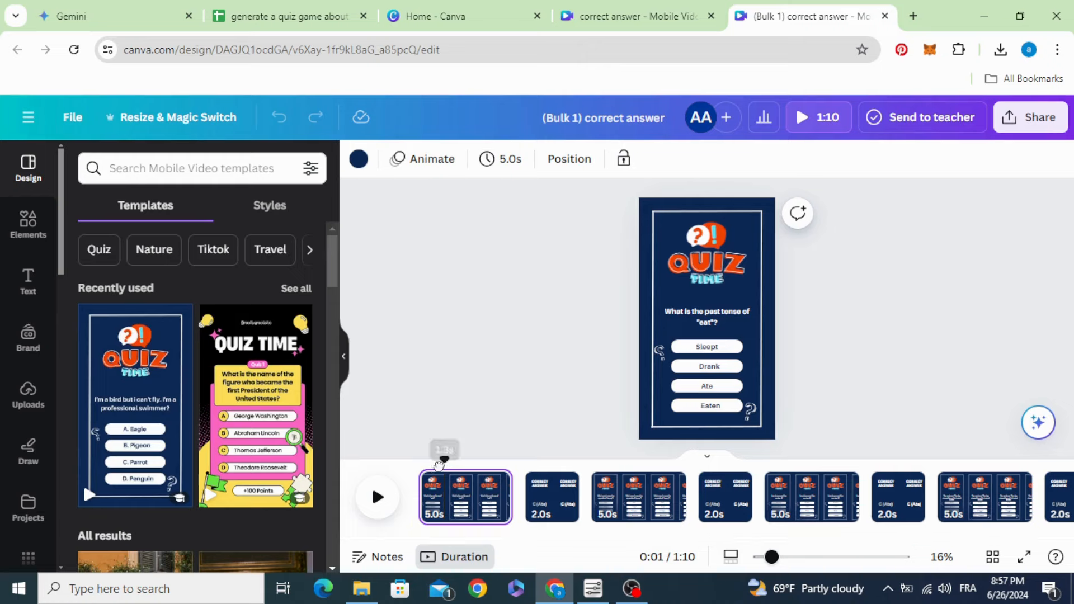
drag(445, 460, 725, 471)
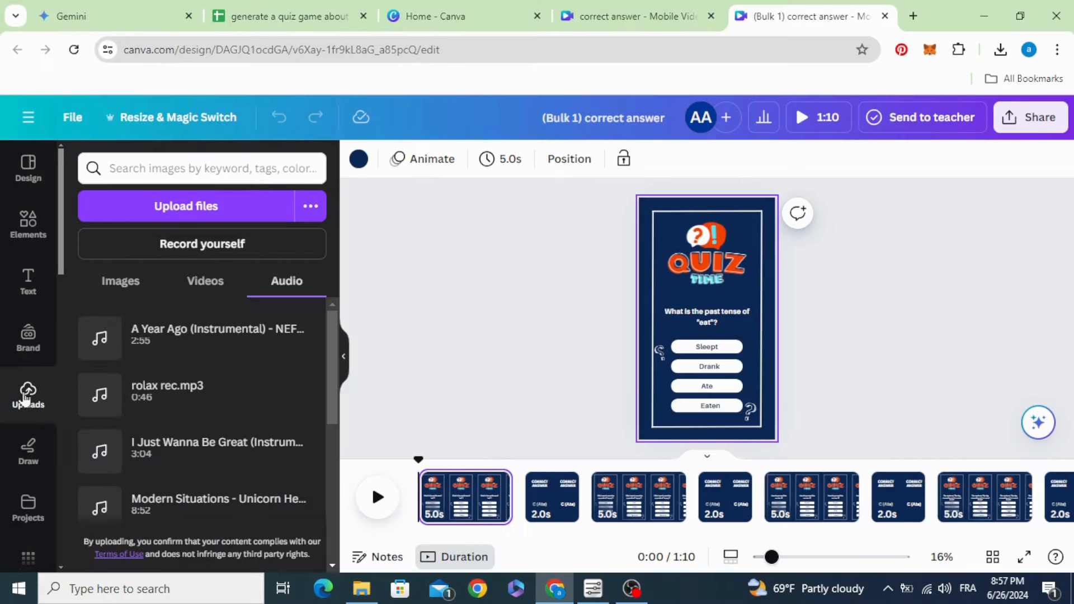
- Add the uploaded track "Seasons - Telecasted.mp3" as background audio beneath the video pages and review its span
scroll(216, 354, down, 5)
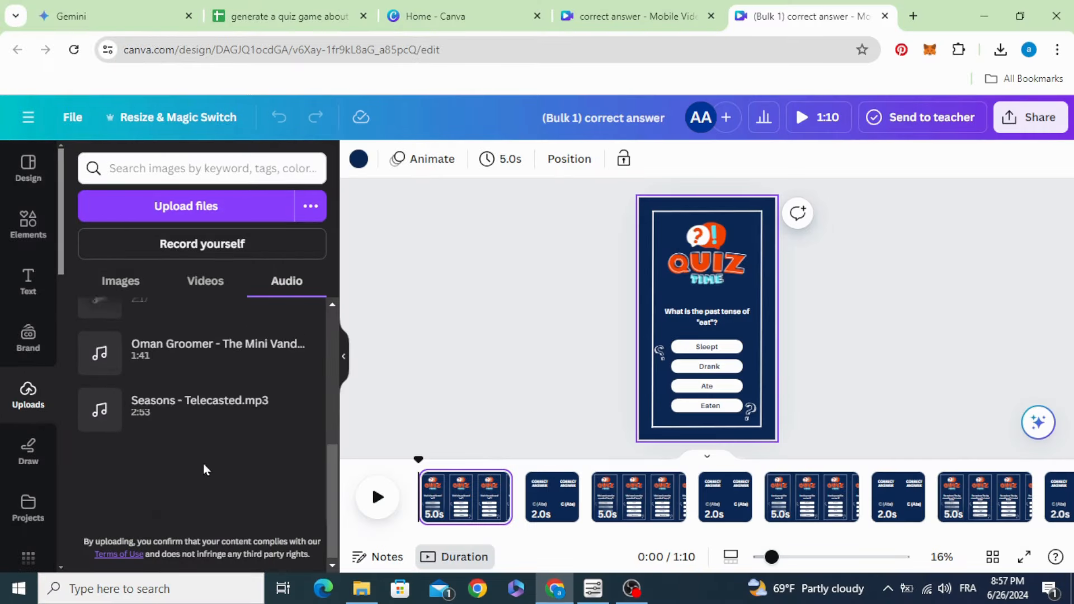
drag(142, 407, 434, 524)
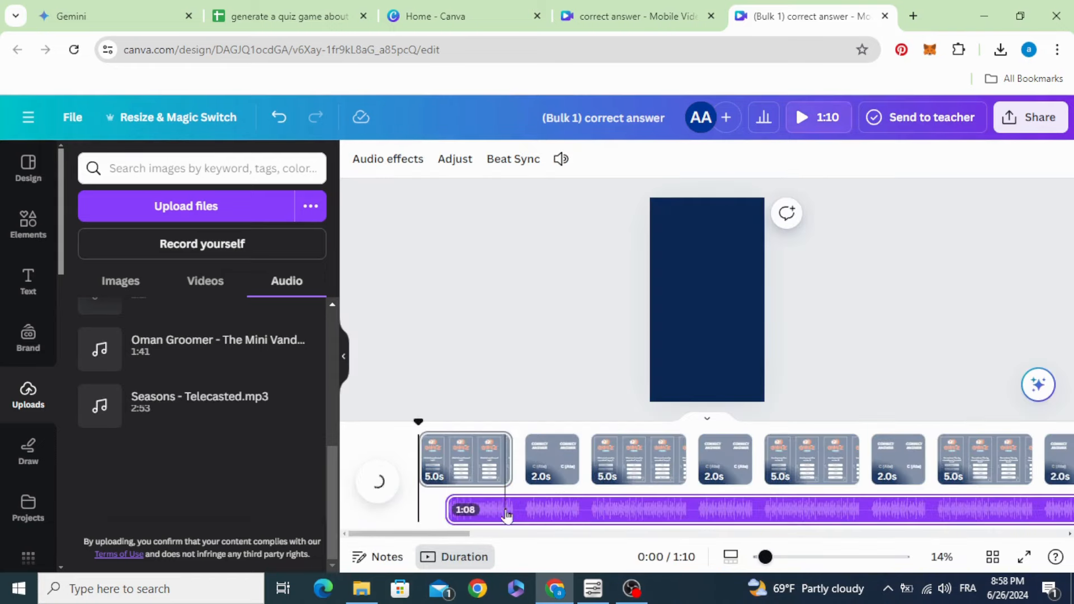
drag(467, 535, 544, 536)
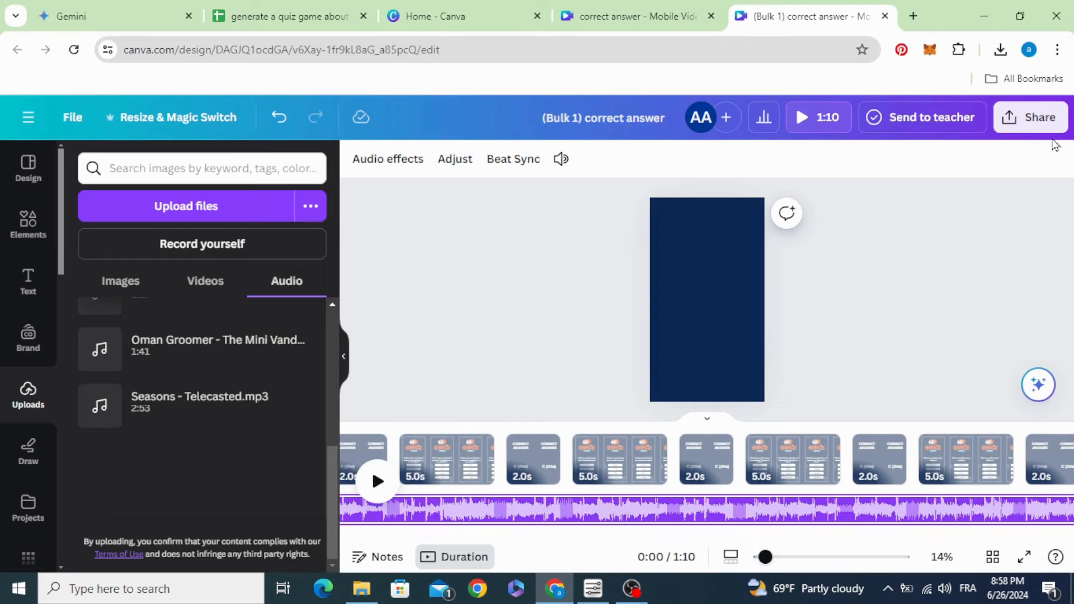
- Download all 20 pages of the quiz as one MP4 video
click(1043, 119)
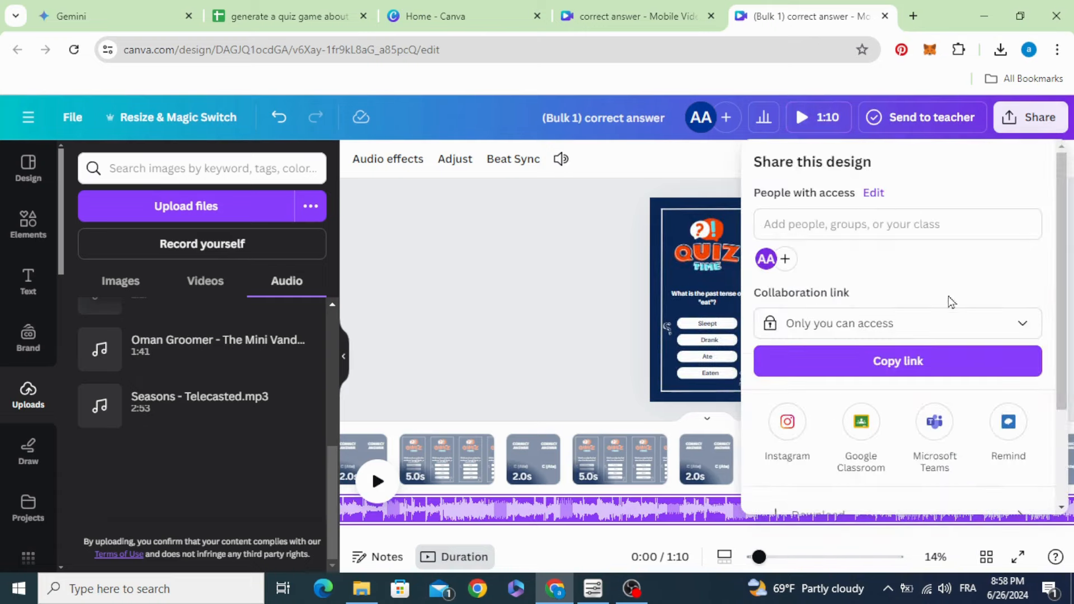
scroll(950, 319, down, 3)
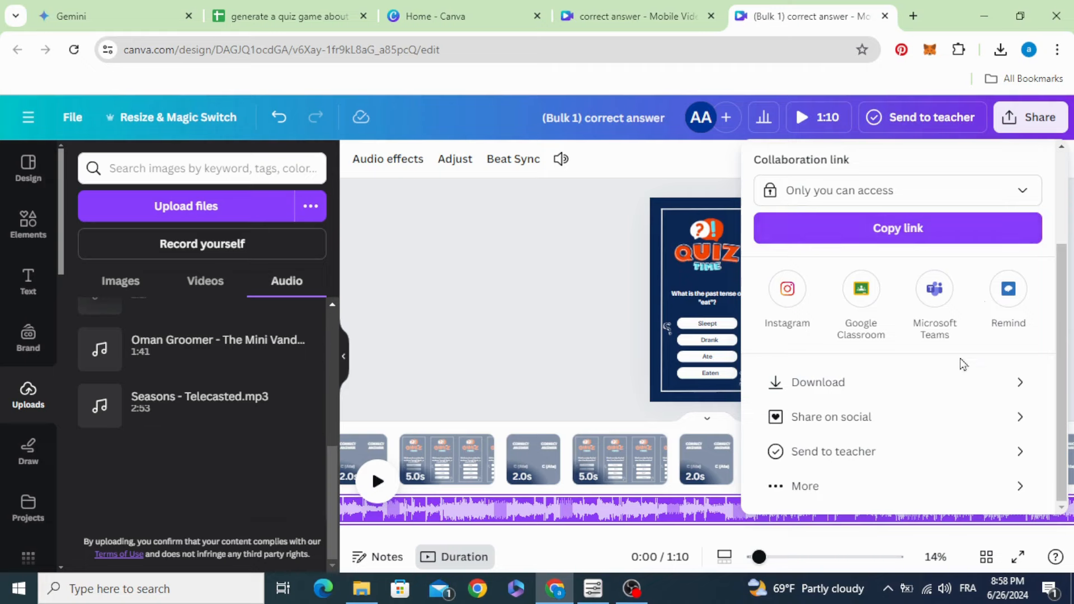
click(946, 381)
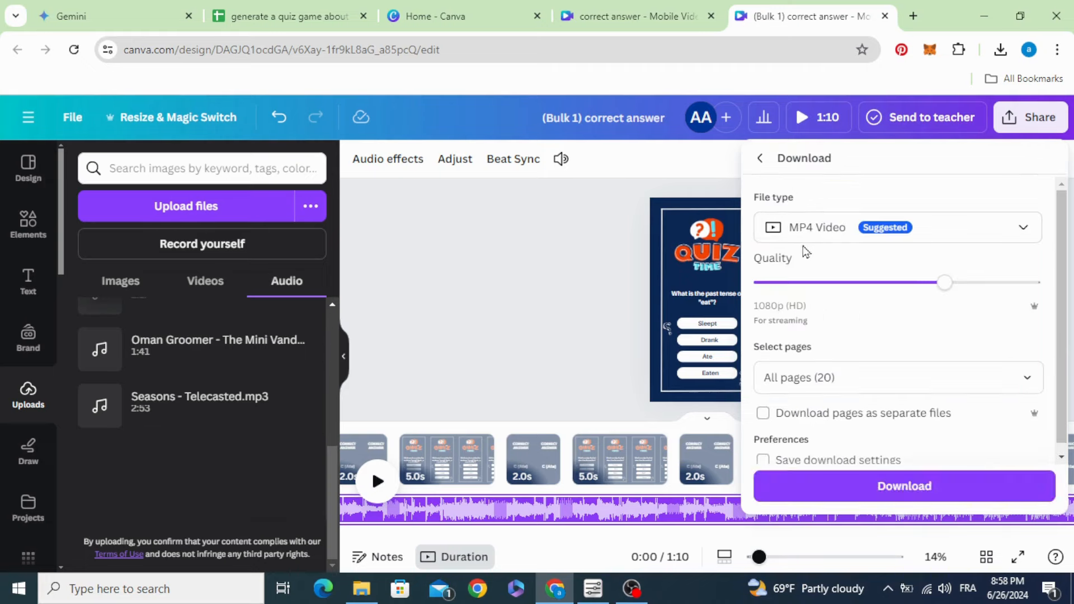
click(944, 492)
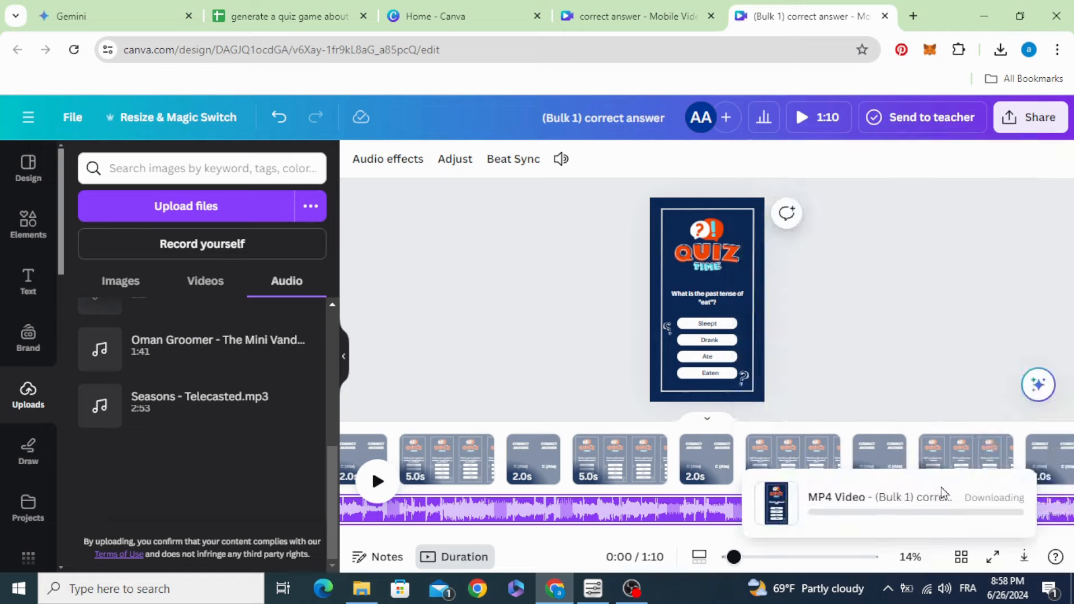